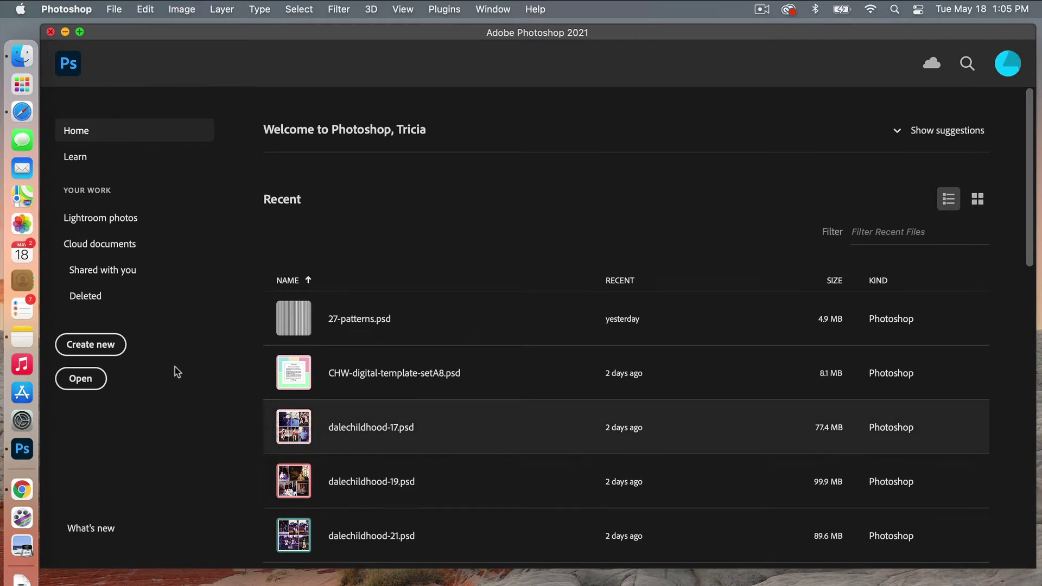
Create a 400 × 400 px, 300 ppi transparent document and zoom to 200%
{"action": "left_click", "coordinate": [99, 347]}
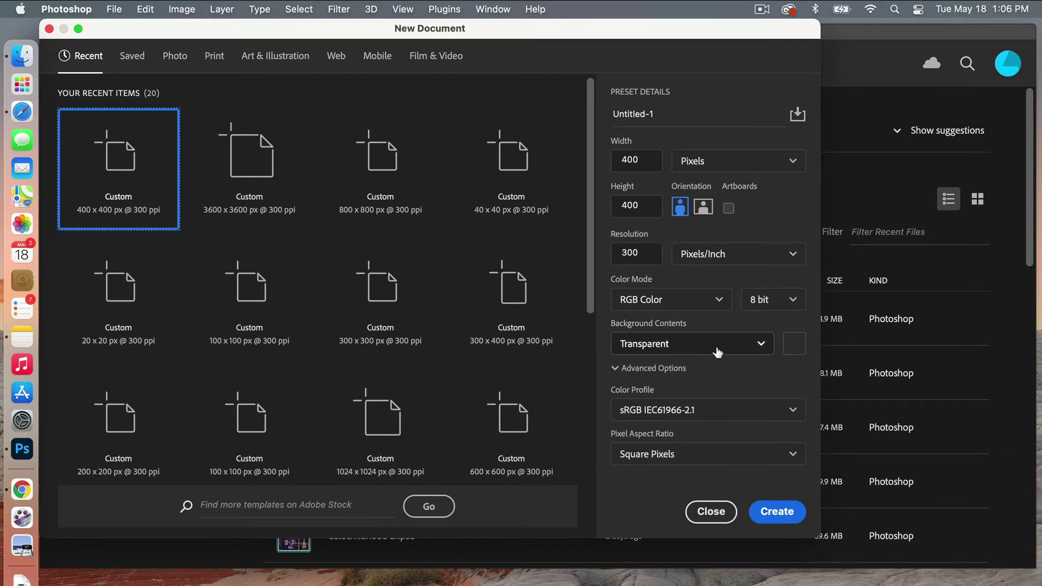
{"action": "left_click", "coordinate": [793, 514]}
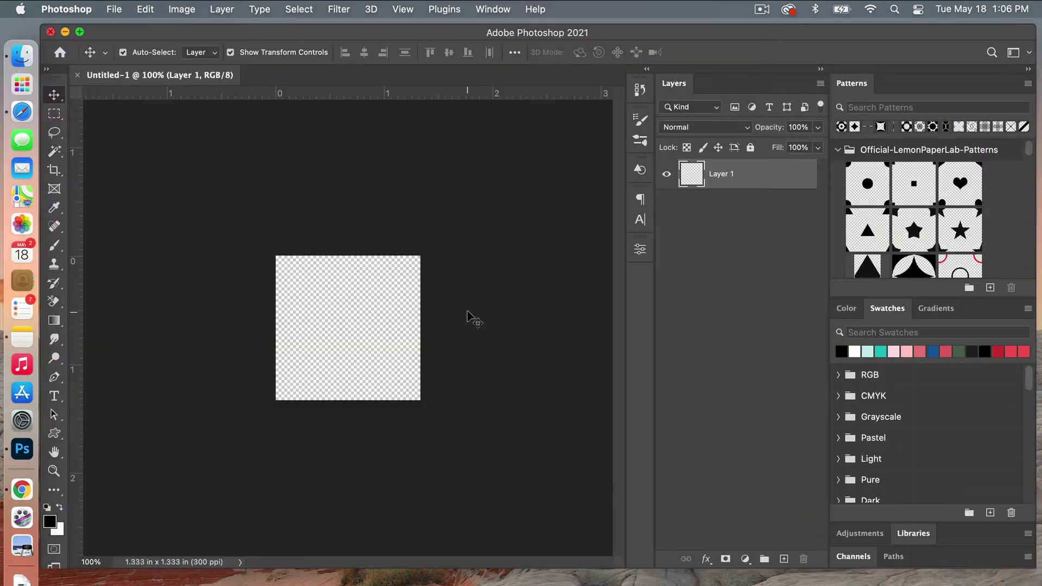
{"action": "key", "text": "super+plus"}
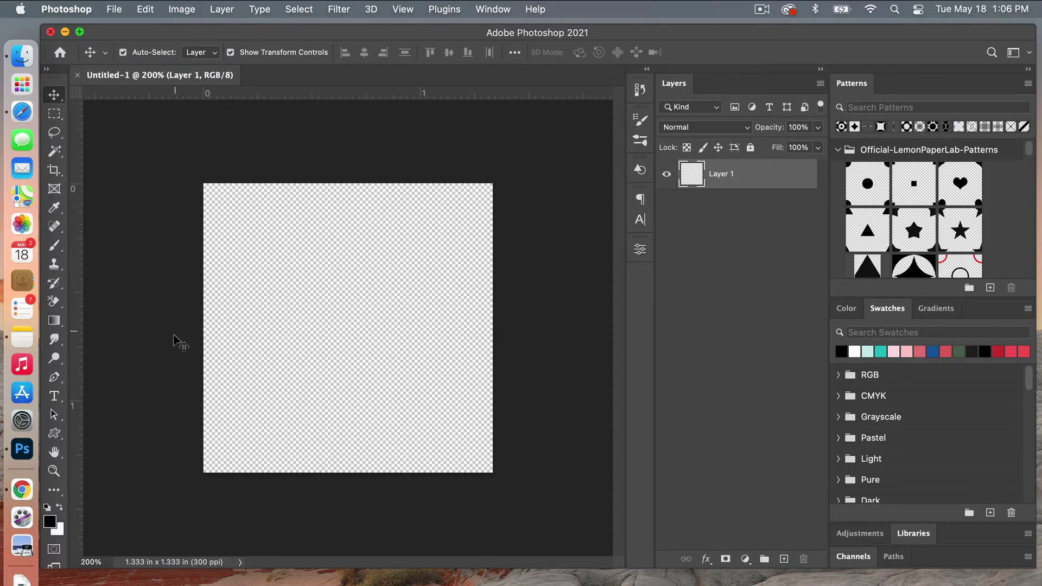
Draw a 200 × 200 px black circle with the Ellipse Tool
{"action": "left_click", "coordinate": [53, 433]}
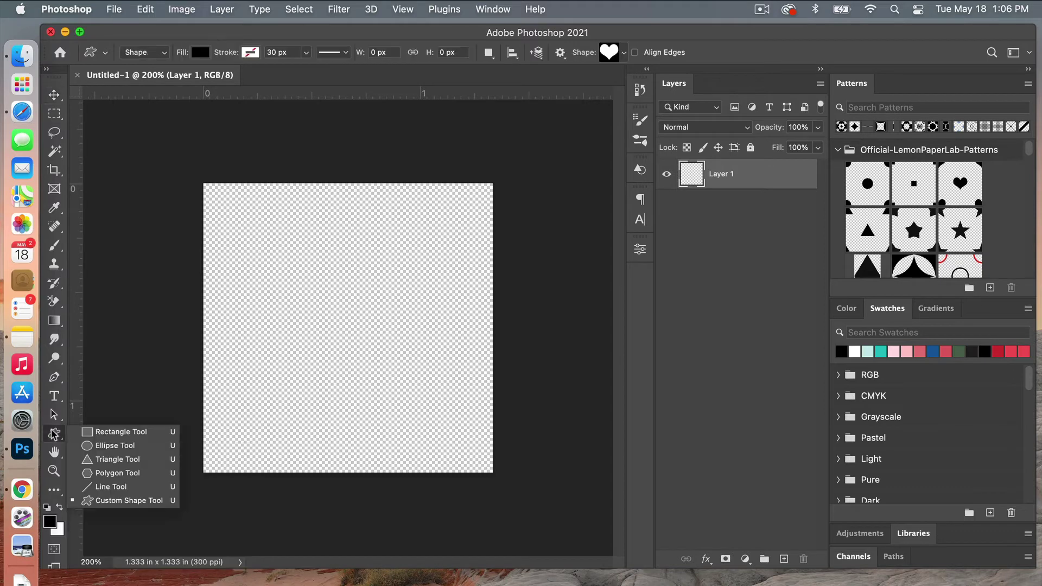
{"action": "left_click", "coordinate": [143, 446]}
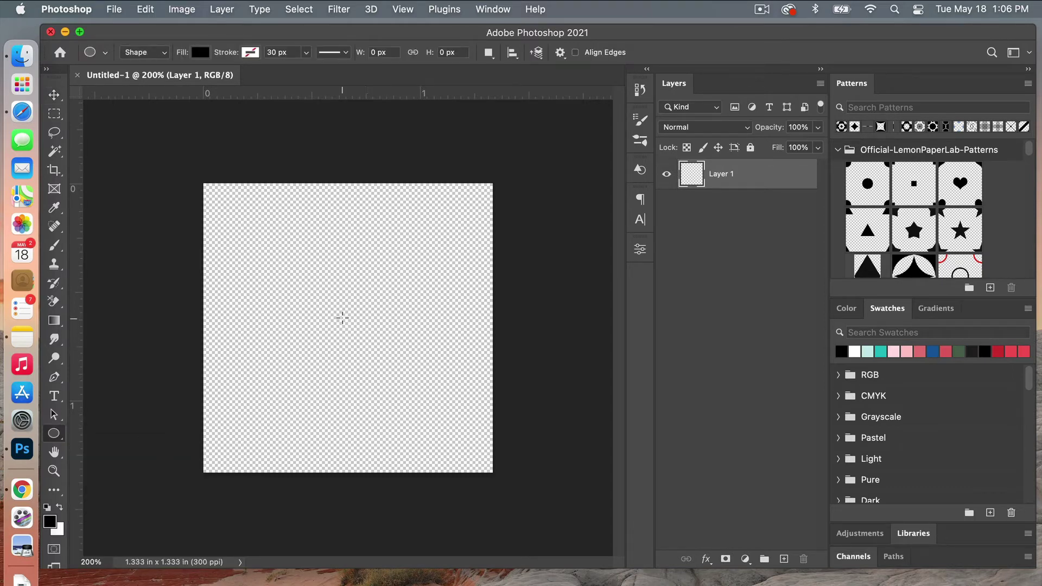
{"action": "left_click", "coordinate": [342, 323]}
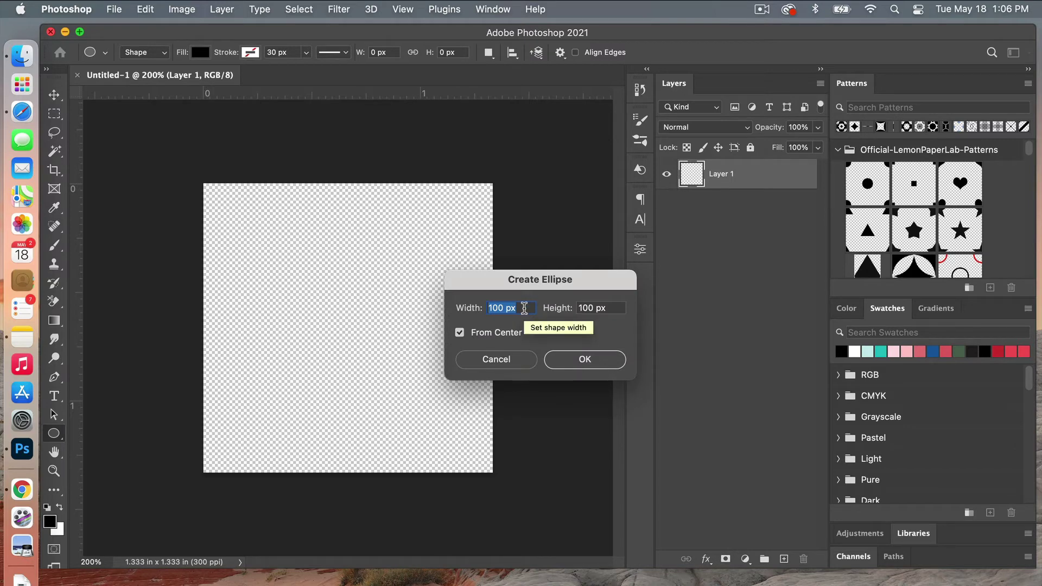
{"action": "type", "text": "200"}
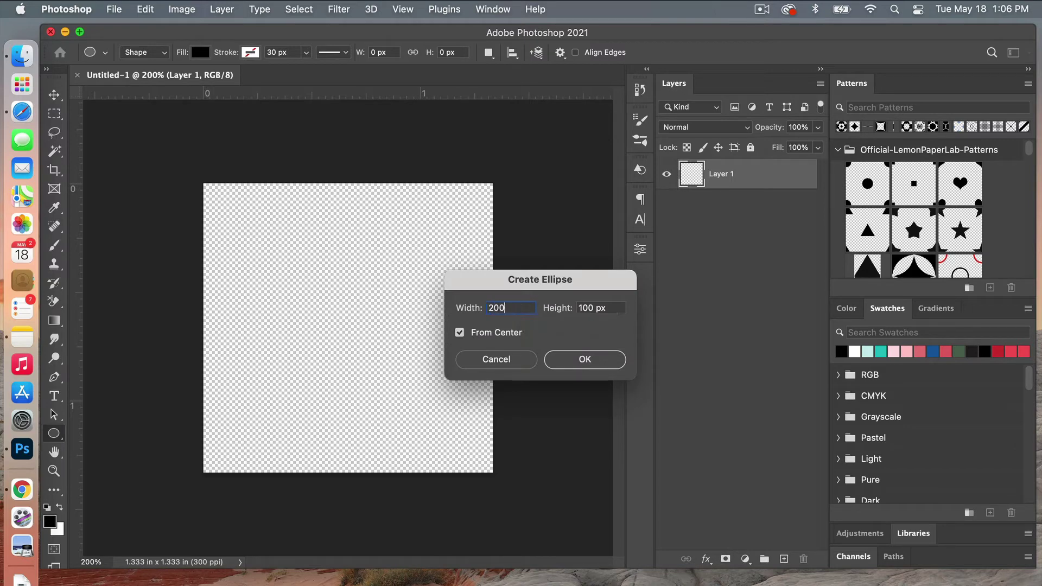
{"action": "left_click", "coordinate": [608, 307]}
{"action": "type", "text": "200"}
{"action": "left_click", "coordinate": [586, 362]}
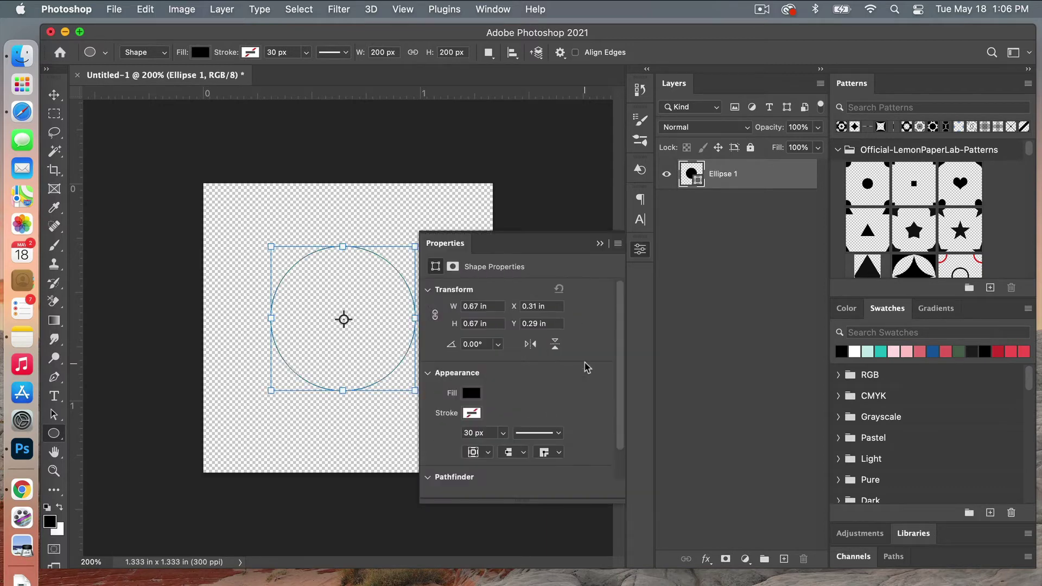
Move the circle to the centre of the canvas
{"action": "left_click", "coordinate": [599, 243]}
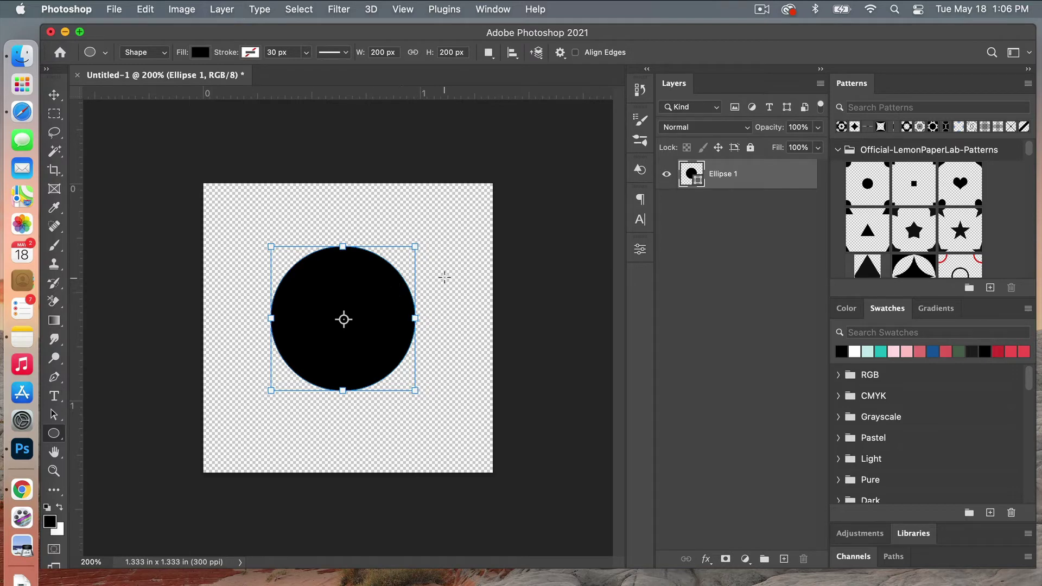
{"action": "key", "text": "v"}
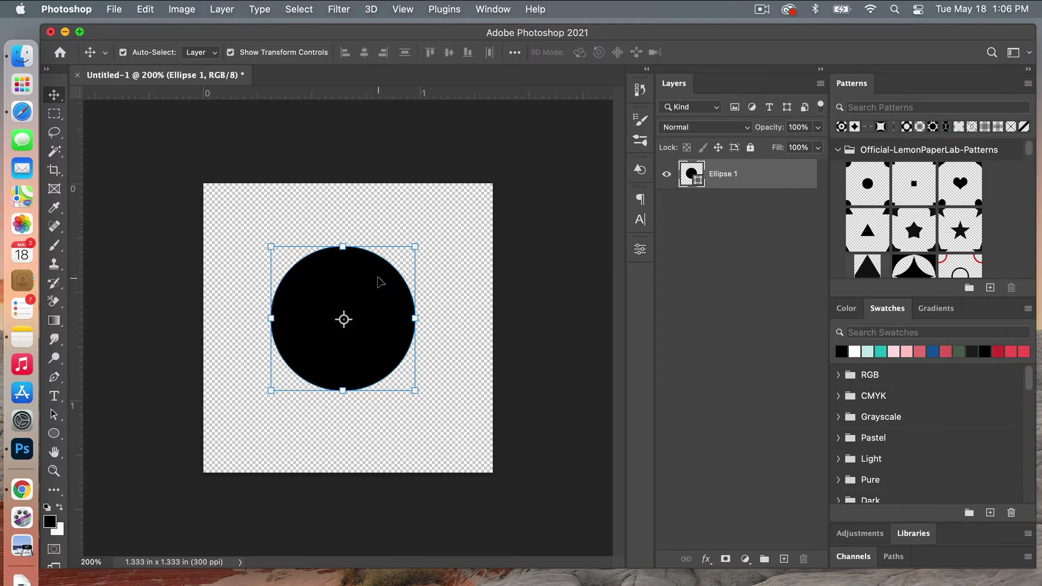
{"action": "mouse_move", "coordinate": [379, 283]}
{"action": "left_mouse_down"}
{"action": "mouse_move", "coordinate": [383, 298]}
{"action": "mouse_move", "coordinate": [385, 289]}
{"action": "left_mouse_up"}
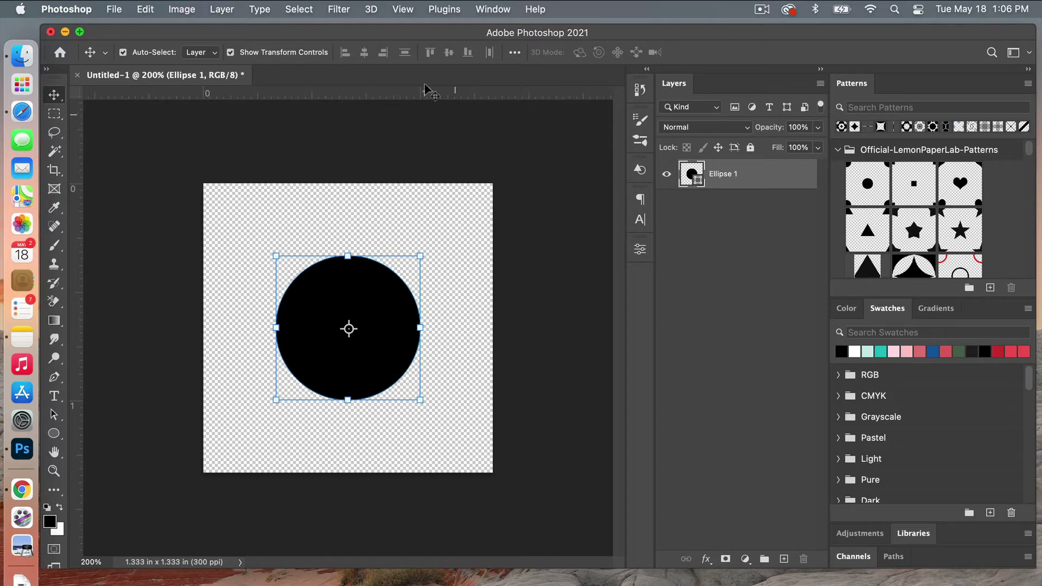
Turn on Pattern Preview, zoom out, and duplicate the circle onto the tile's top-right corner
{"action": "left_click", "coordinate": [408, 12]}
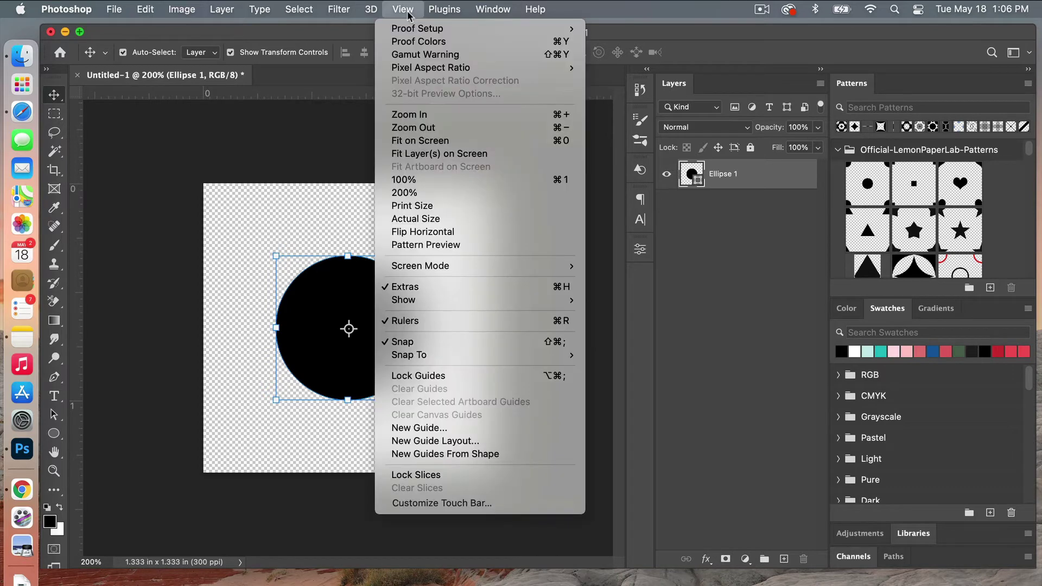
{"action": "left_click", "coordinate": [478, 245]}
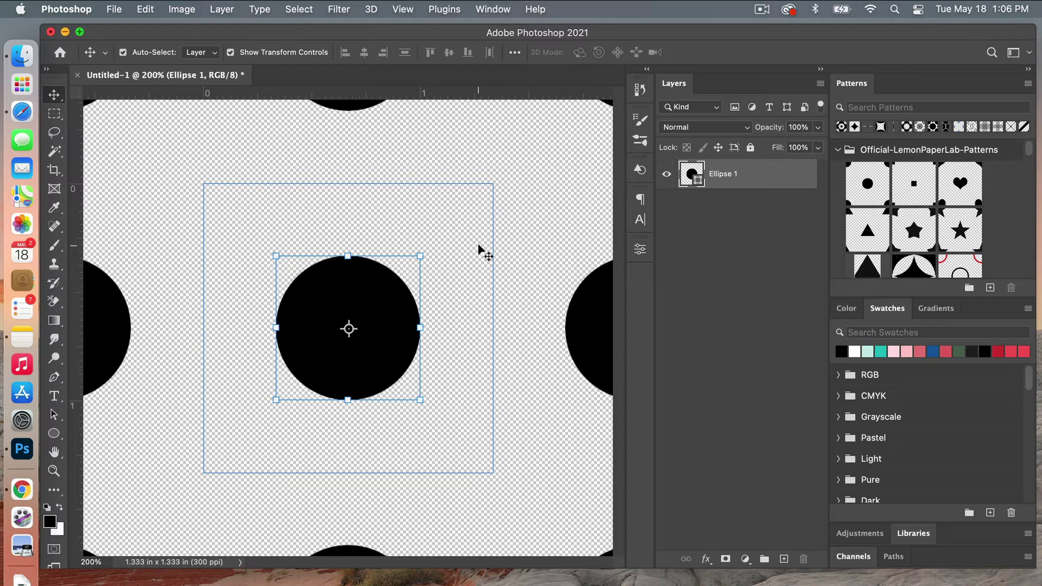
{"action": "key", "text": "super"}
{"action": "key", "text": "super+minus"}
{"action": "key", "text": "super+minus"}
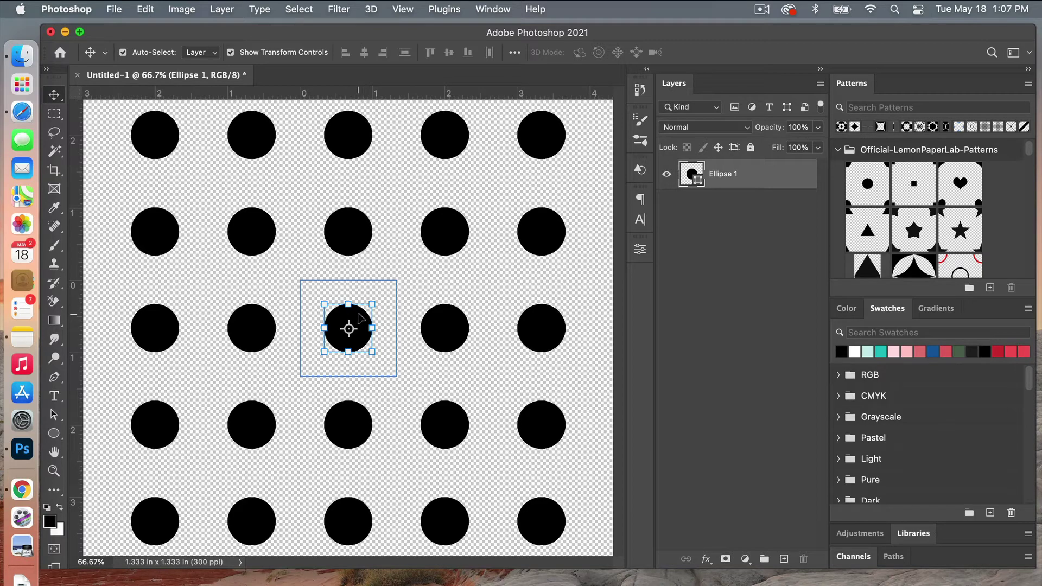
{"action": "left_click_drag", "start_coordinate": [359, 315], "coordinate": [405, 268]}
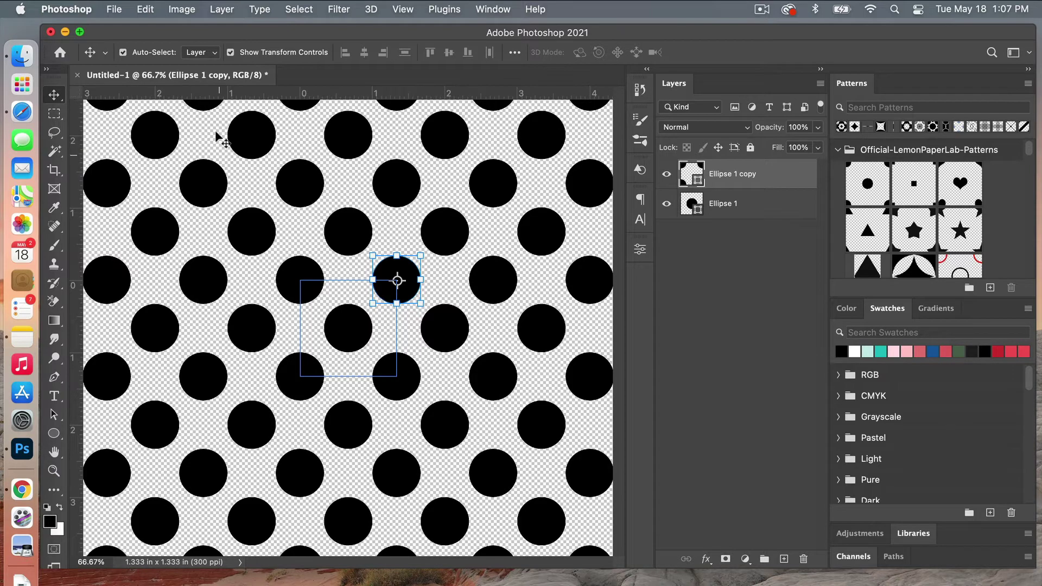
Define the large-dot tile as a new pattern named Pattern 716
{"action": "left_click", "coordinate": [145, 9]}
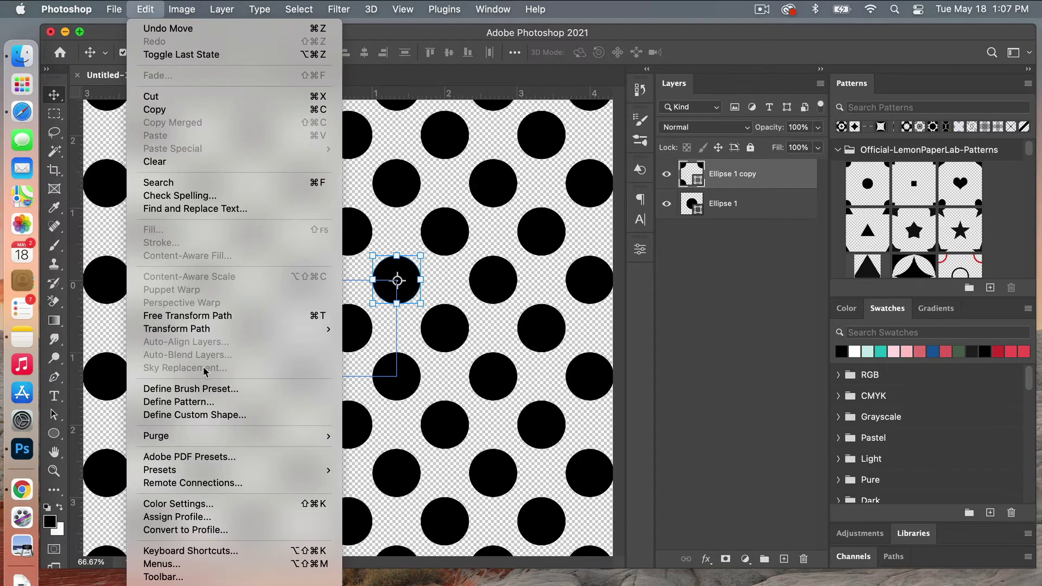
{"action": "left_click", "coordinate": [226, 404]}
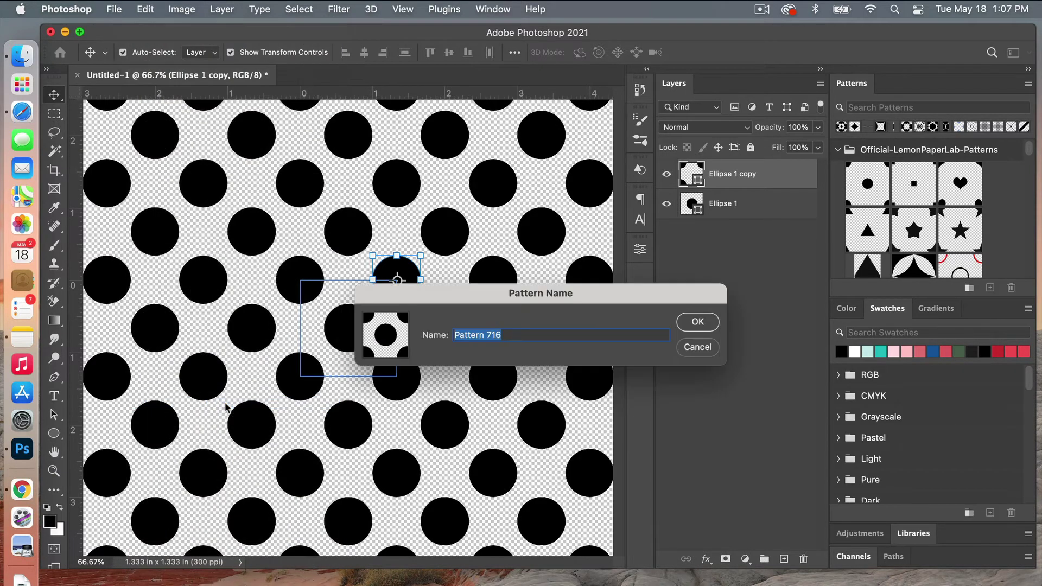
{"action": "left_click", "coordinate": [699, 323]}
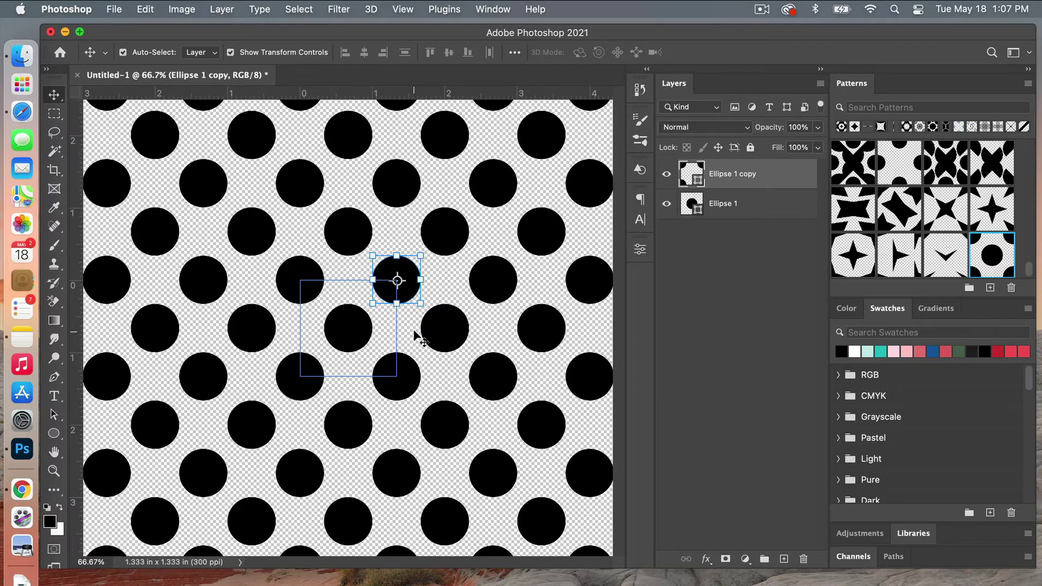
Turn off Pattern Preview, delete the Ellipse 1 copy layer, and scale the circle to 60.5%
{"action": "left_click", "coordinate": [404, 10]}
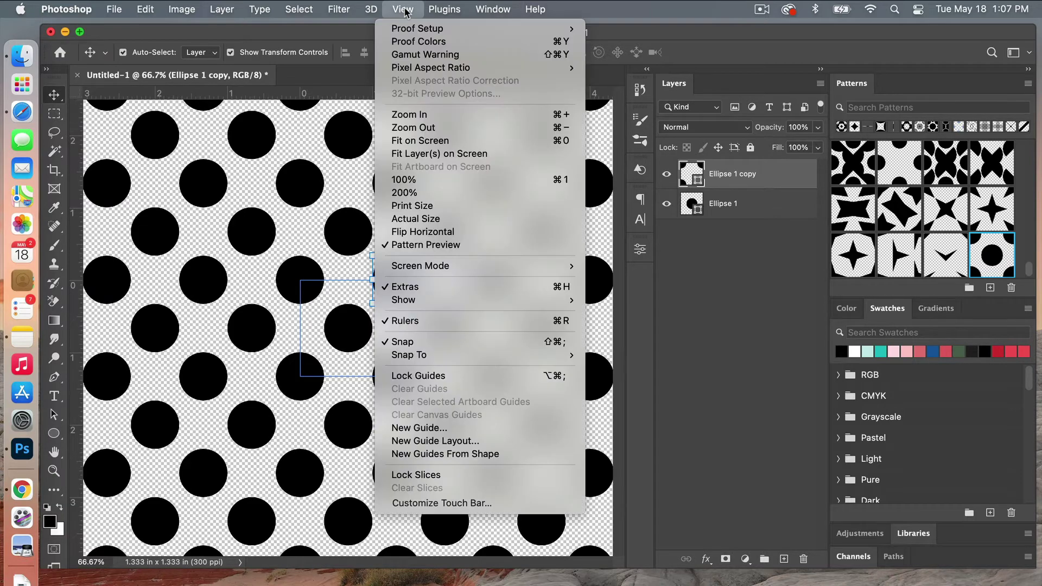
{"action": "left_click", "coordinate": [482, 248]}
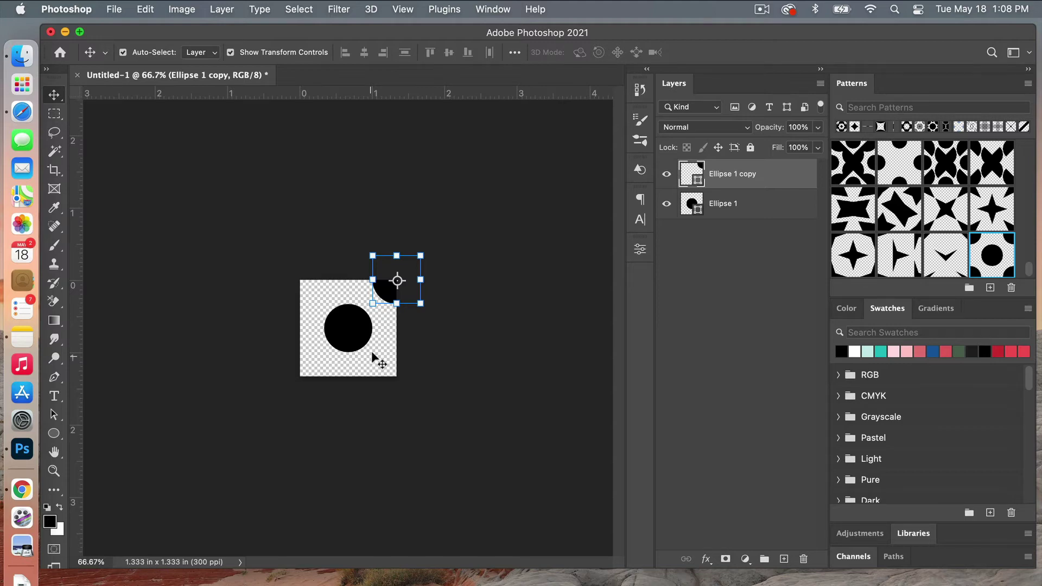
{"action": "right_click", "coordinate": [734, 165]}
{"action": "left_click", "coordinate": [771, 262]}
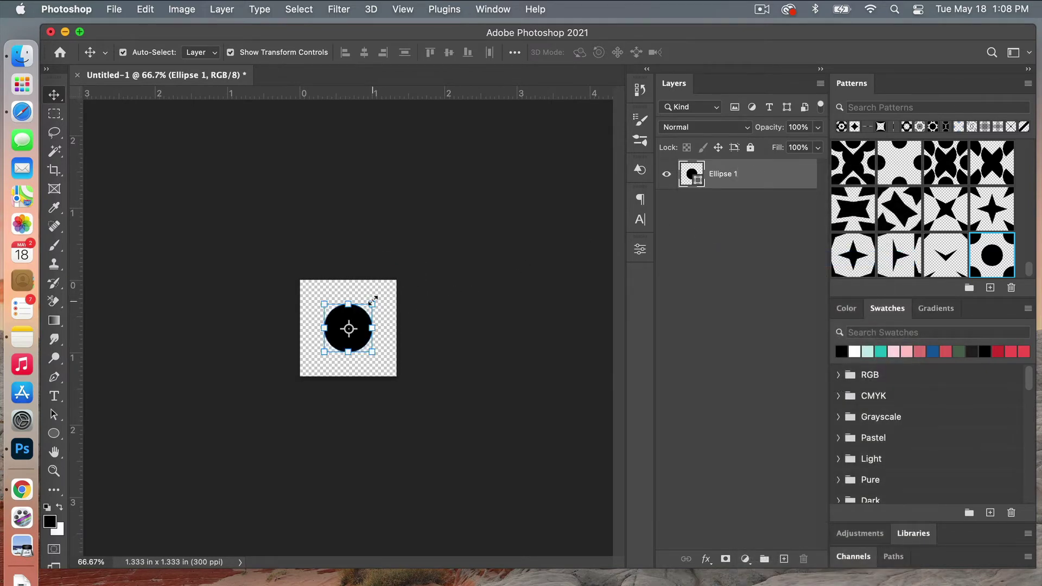
{"action": "left_click_drag", "start_coordinate": [372, 304], "coordinate": [356, 324]}
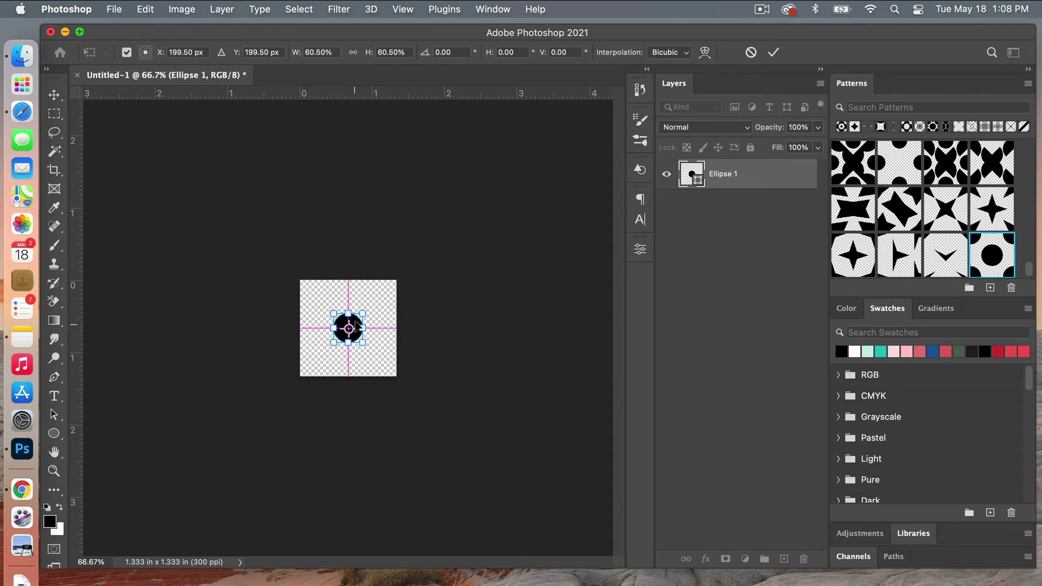
{"action": "left_click", "coordinate": [773, 52]}
Turn on Pattern Preview, duplicate Ellipse 1, and move the copy to the tile's top-right corner
{"action": "left_click", "coordinate": [404, 9]}
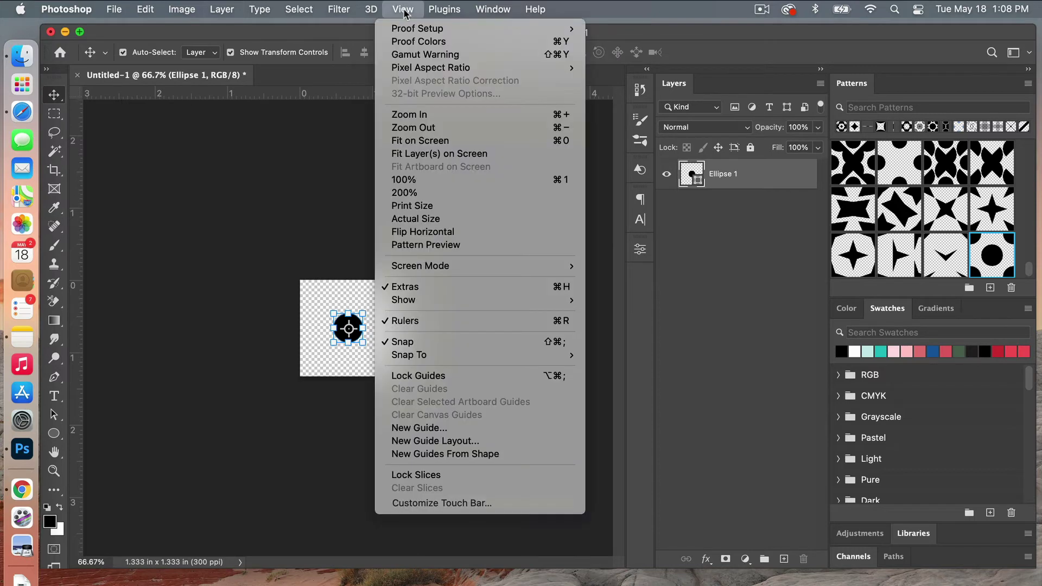
{"action": "left_click", "coordinate": [426, 245]}
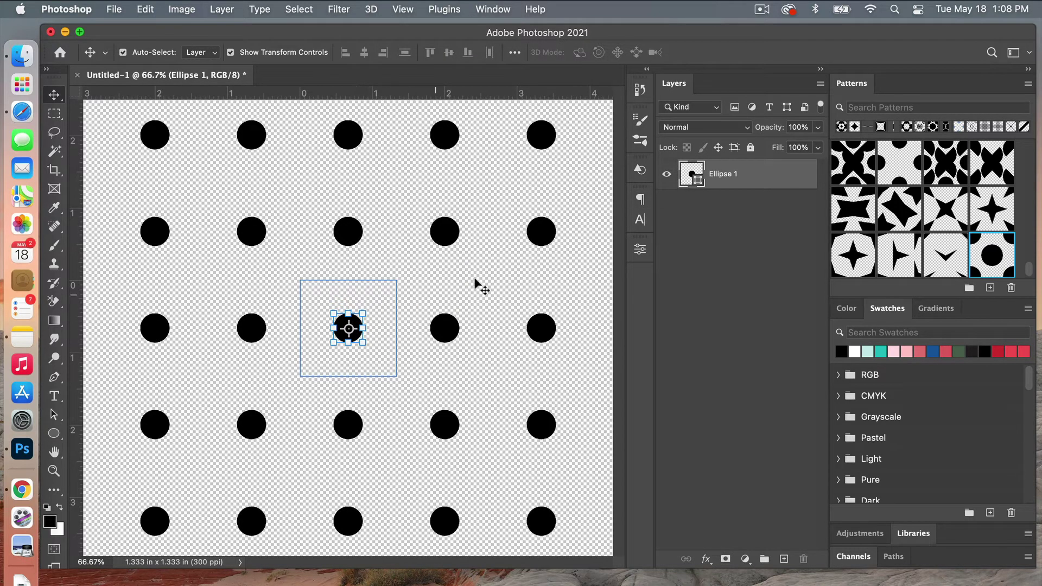
{"action": "right_click", "coordinate": [749, 178]}
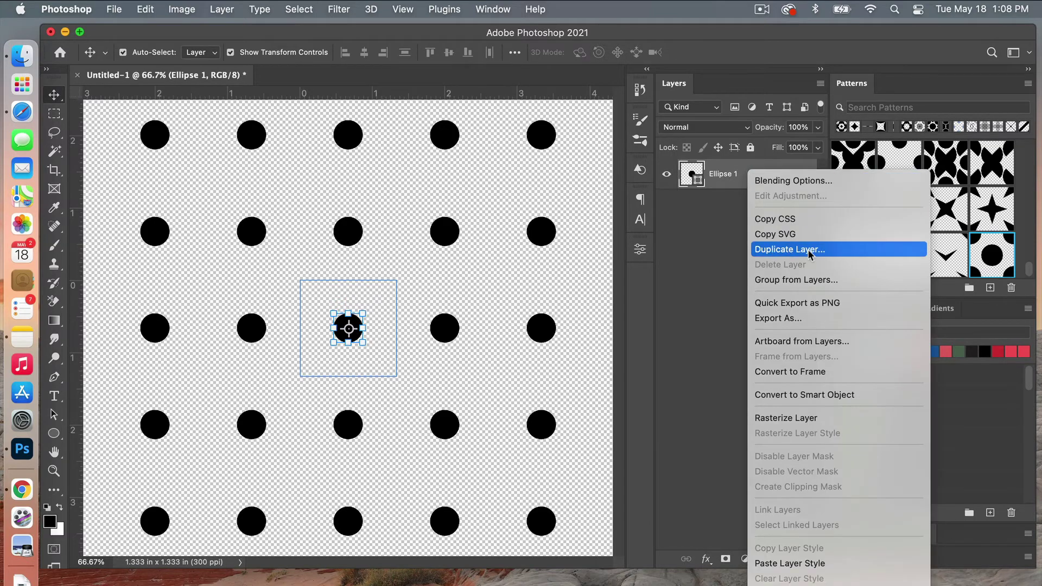
{"action": "left_click", "coordinate": [781, 249]}
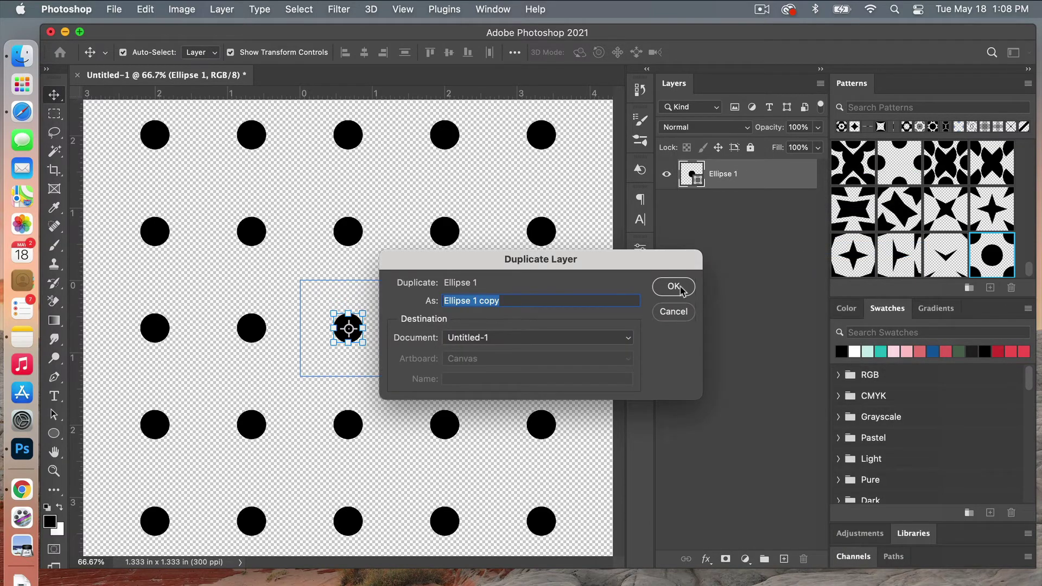
{"action": "left_click", "coordinate": [681, 288]}
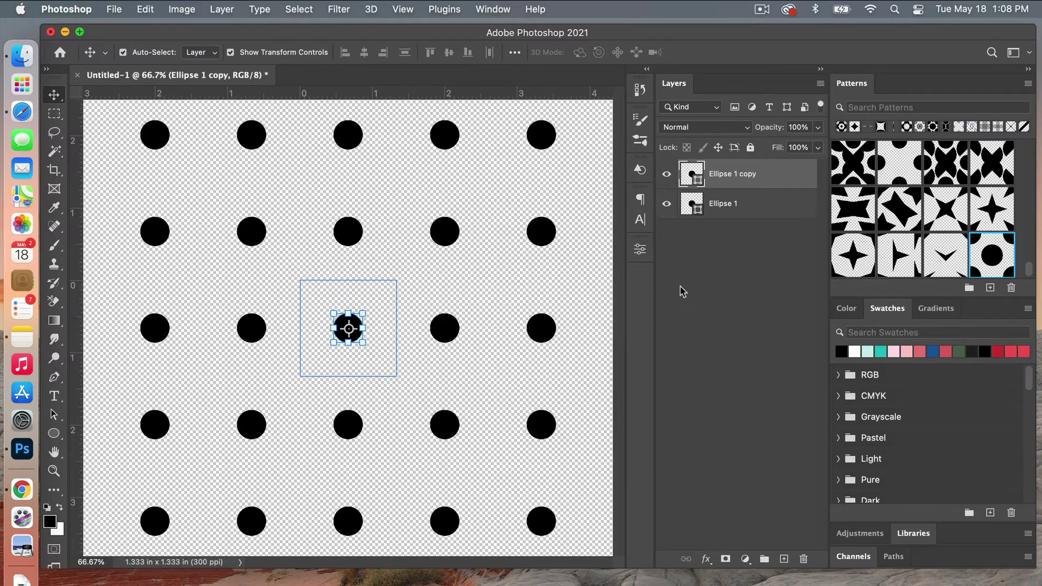
{"action": "left_click", "coordinate": [358, 321]}
{"action": "left_click_drag", "start_coordinate": [358, 321], "coordinate": [403, 275]}
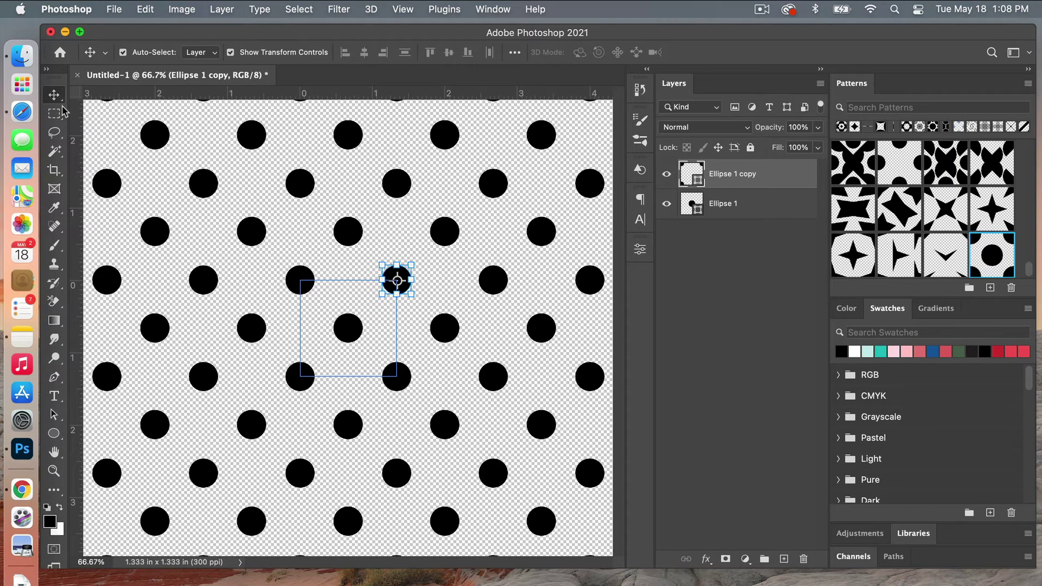
Save the small-dot tile as Pattern 717 and turn off Pattern Preview
{"action": "left_click", "coordinate": [145, 9]}
{"action": "left_click", "coordinate": [219, 401]}
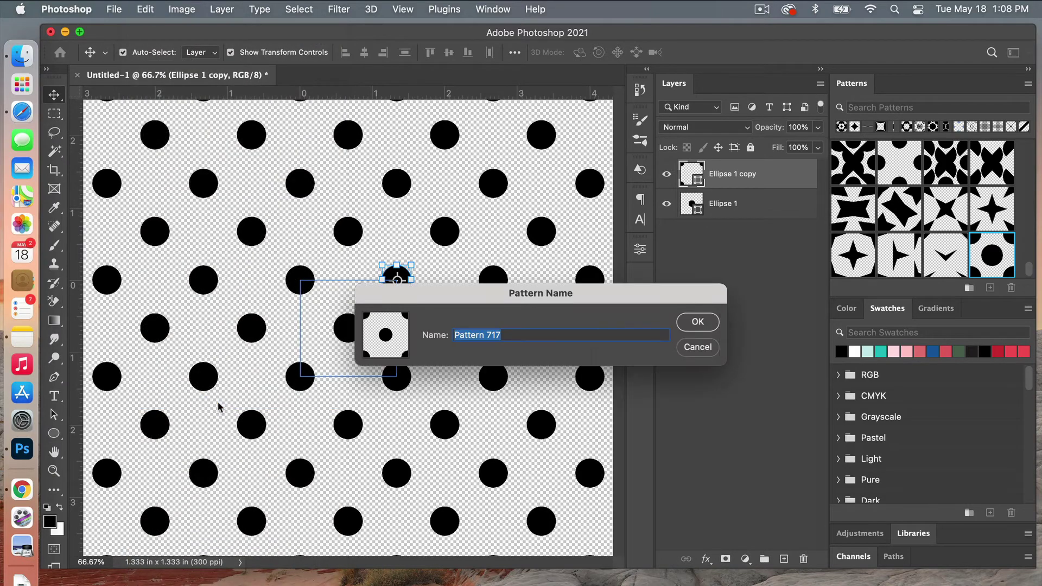
{"action": "left_click", "coordinate": [705, 321]}
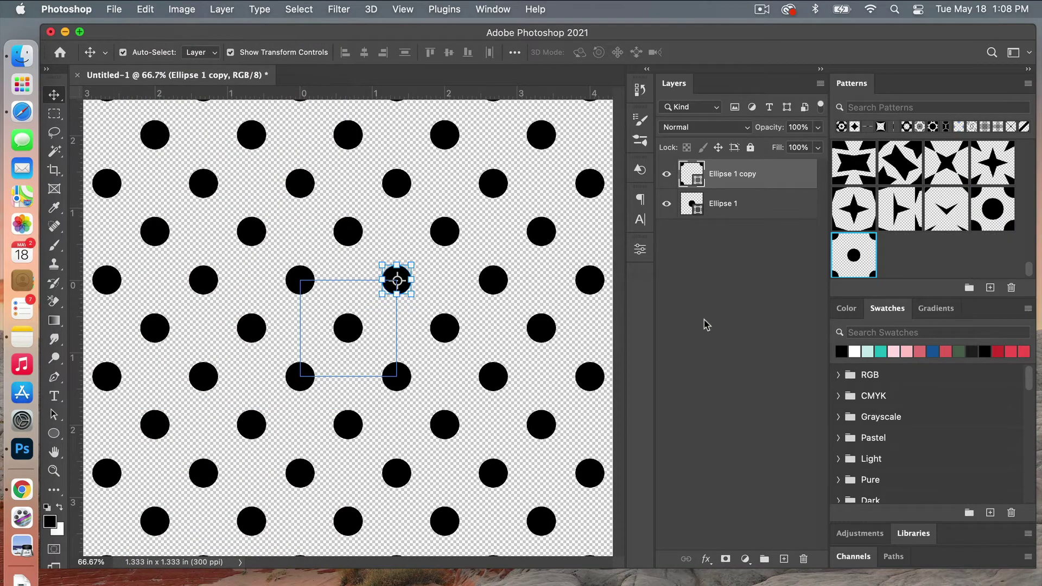
{"action": "left_click", "coordinate": [405, 10]}
{"action": "left_click", "coordinate": [451, 245]}
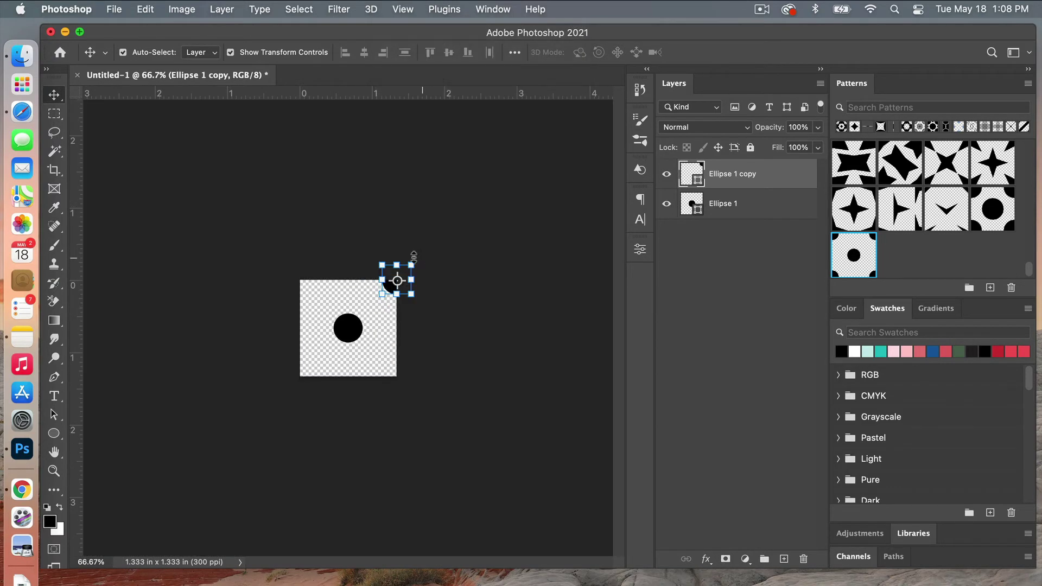
Create a 3600 × 3600 px, 300 ppi document with a white background
{"action": "left_click", "coordinate": [114, 10]}
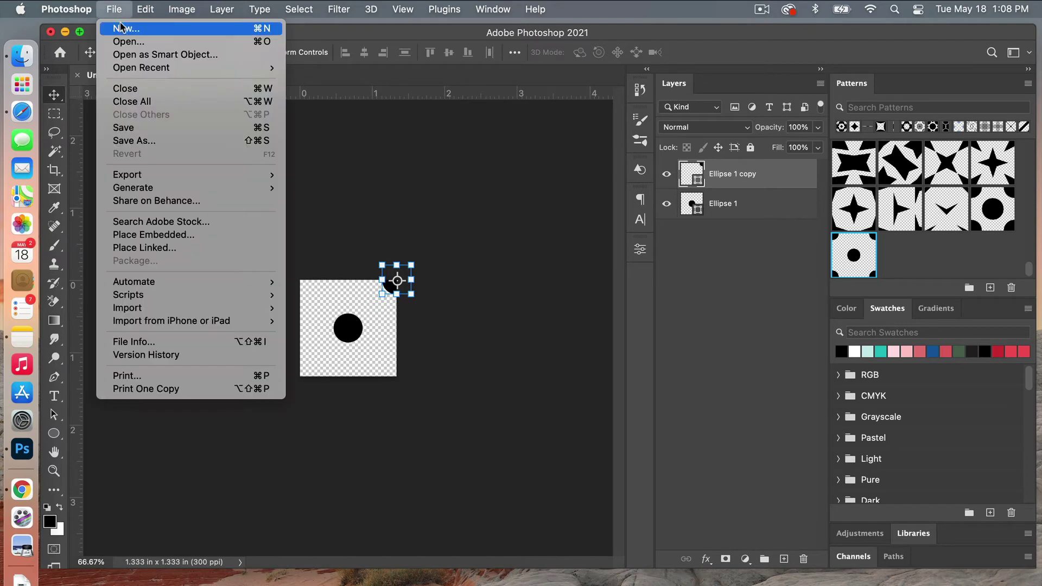
{"action": "left_click", "coordinate": [115, 28]}
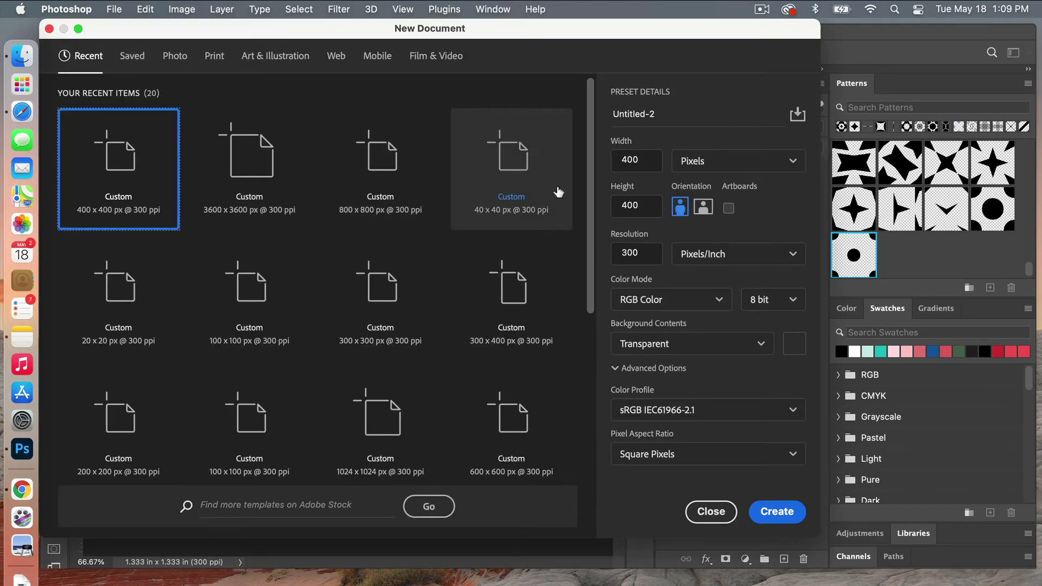
{"action": "left_click", "coordinate": [292, 143]}
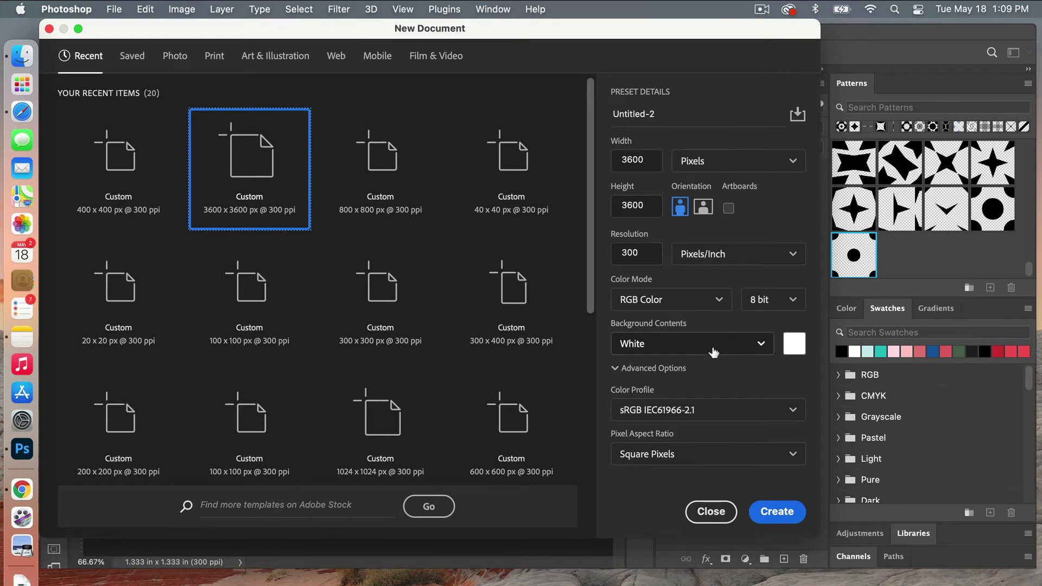
{"action": "left_click", "coordinate": [782, 516]}
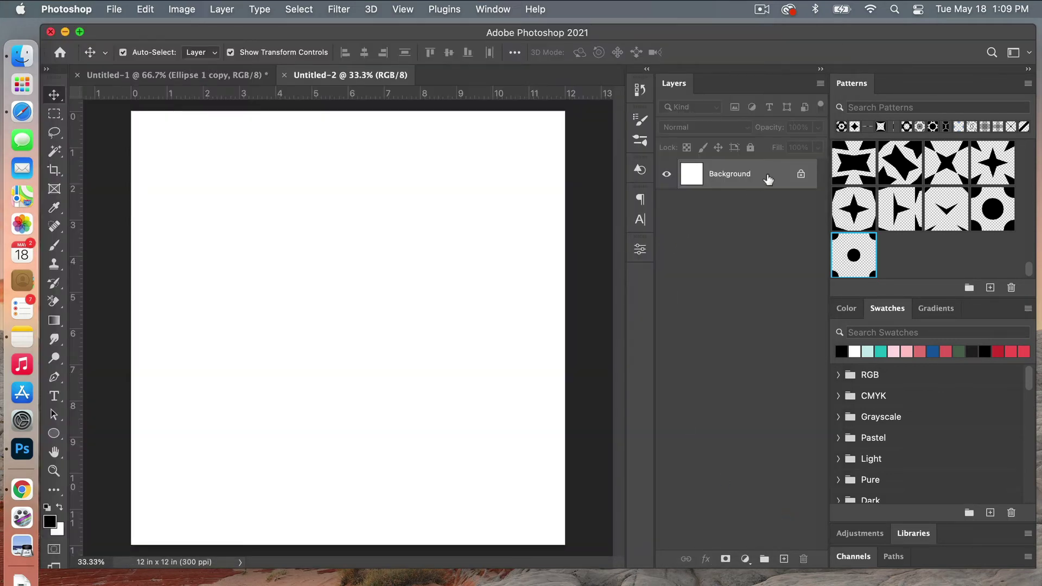
Add a Solid Color fill layer set to white (fff)
{"action": "left_click", "coordinate": [745, 558]}
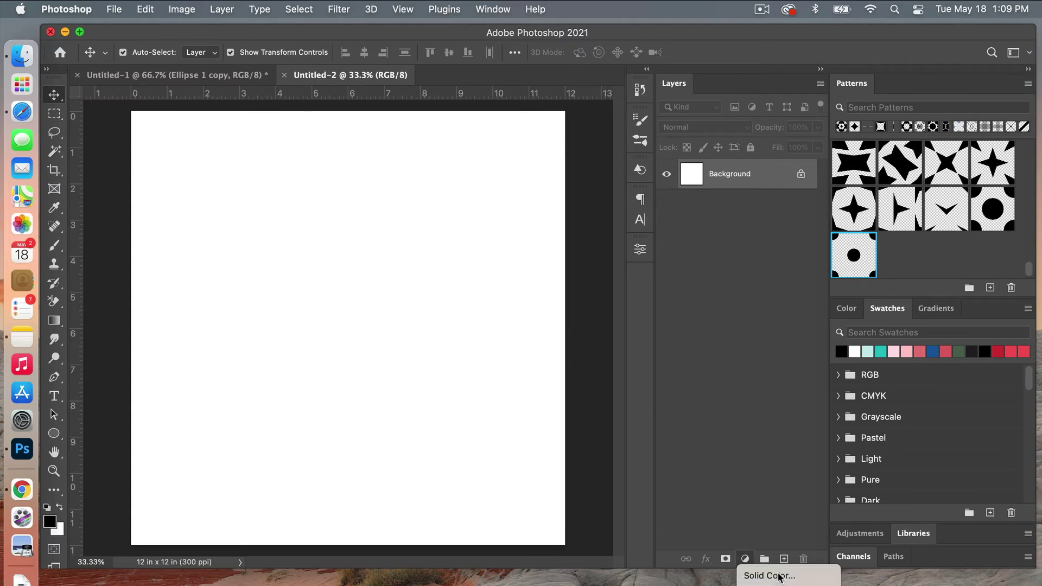
{"action": "left_click", "coordinate": [768, 574]}
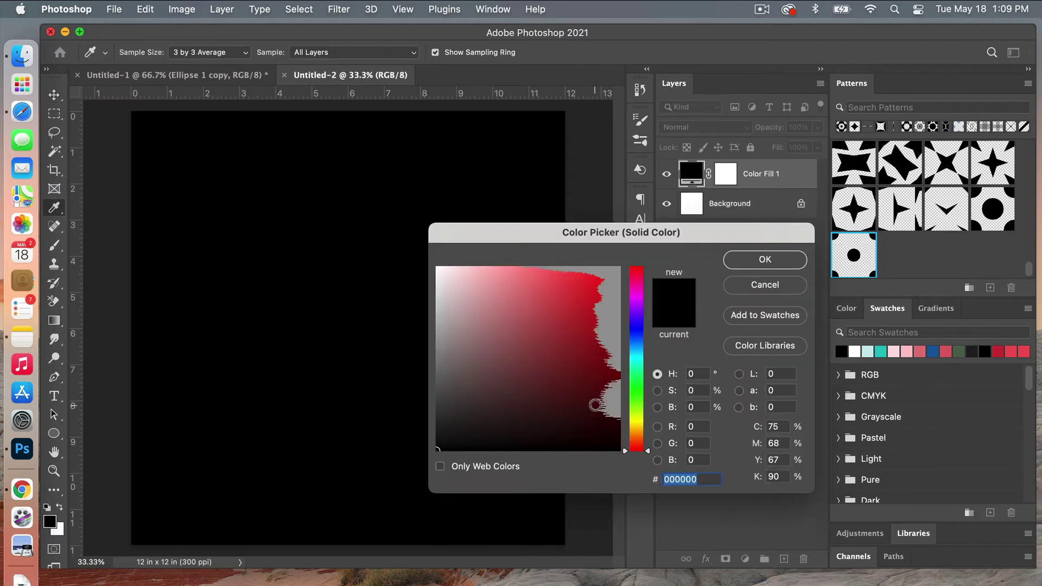
{"action": "type", "text": "fff"}
{"action": "left_click", "coordinate": [776, 261]}
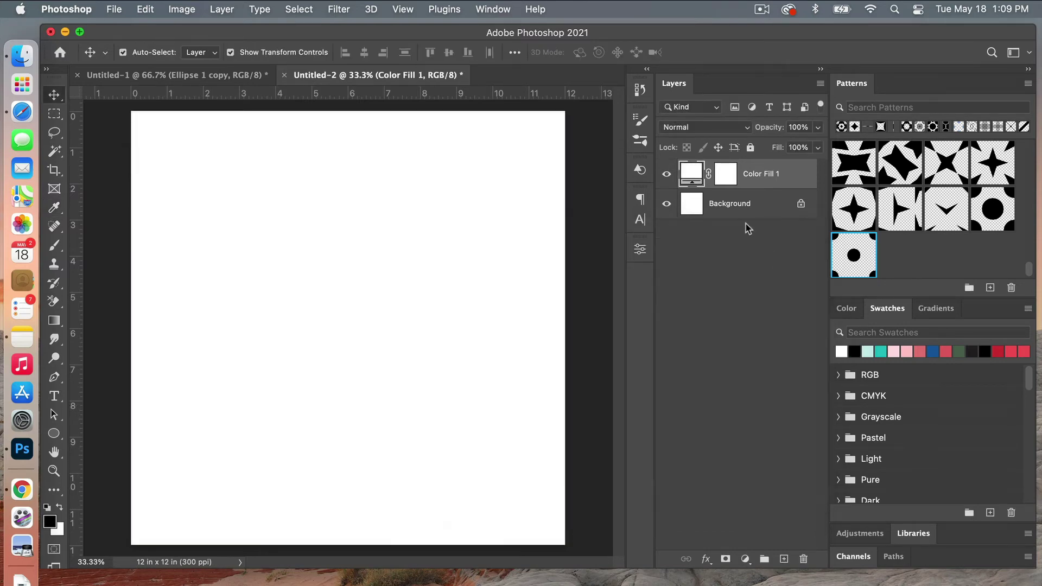
Add a Pattern fill layer using the large-dot pattern
{"action": "left_click", "coordinate": [745, 559]}
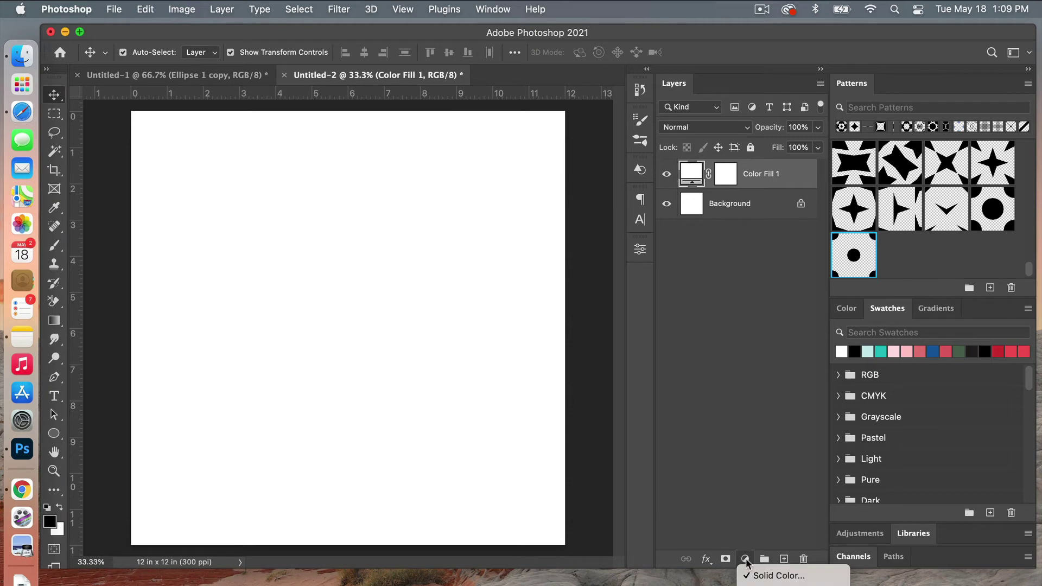
{"action": "left_click", "coordinate": [782, 582]}
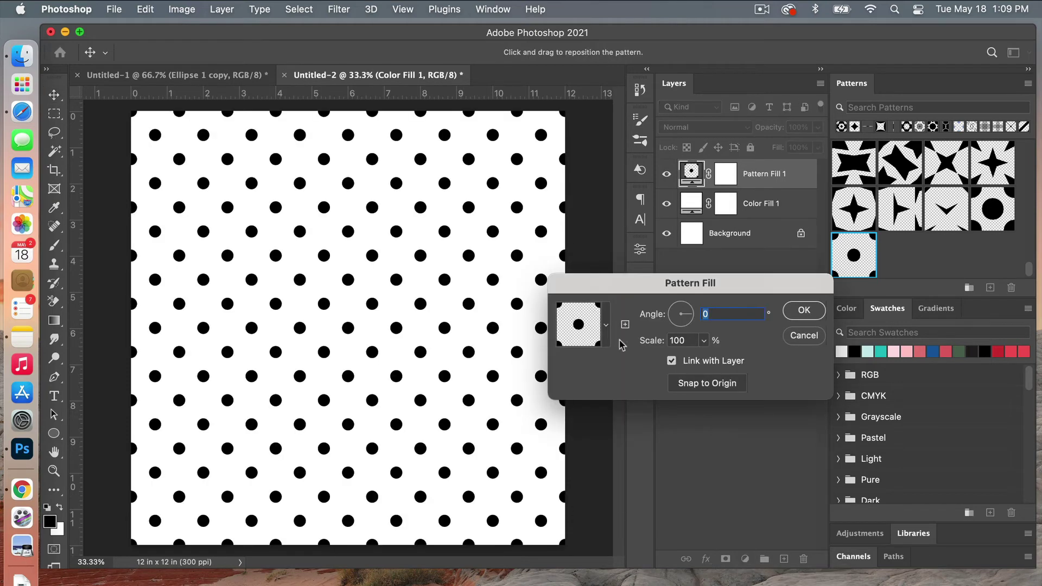
{"action": "left_click", "coordinate": [607, 325]}
{"action": "scroll", "coordinate": [608, 418], "scroll_direction": "down", "scroll_amount": 10}
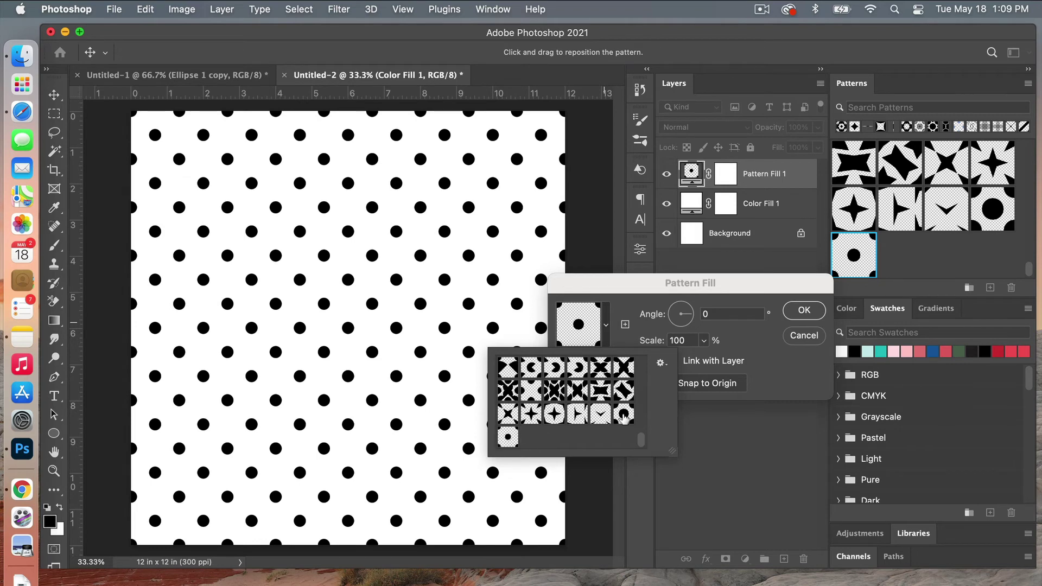
{"action": "left_click", "coordinate": [624, 415]}
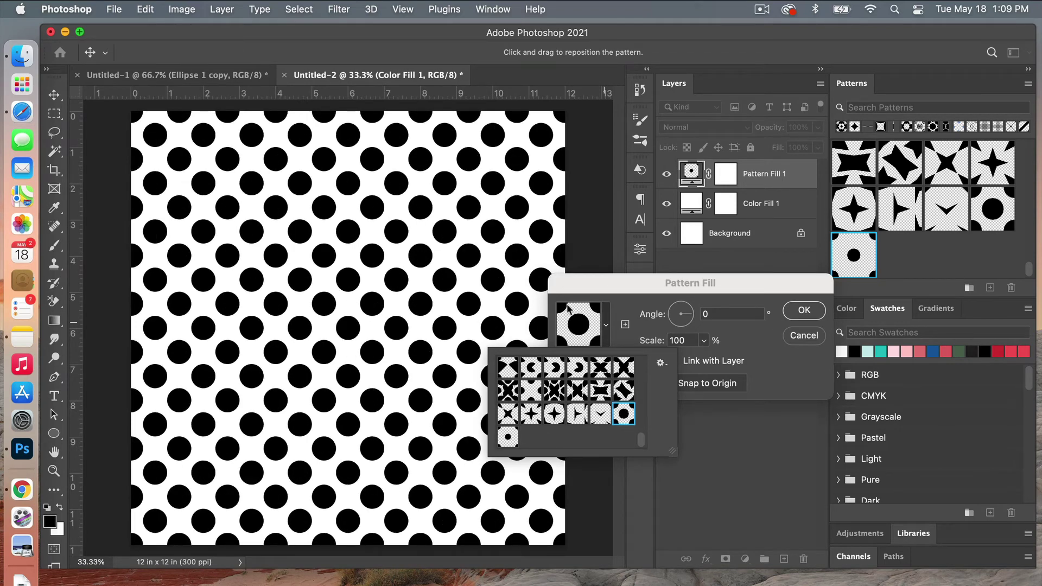
{"action": "left_click", "coordinate": [805, 314]}
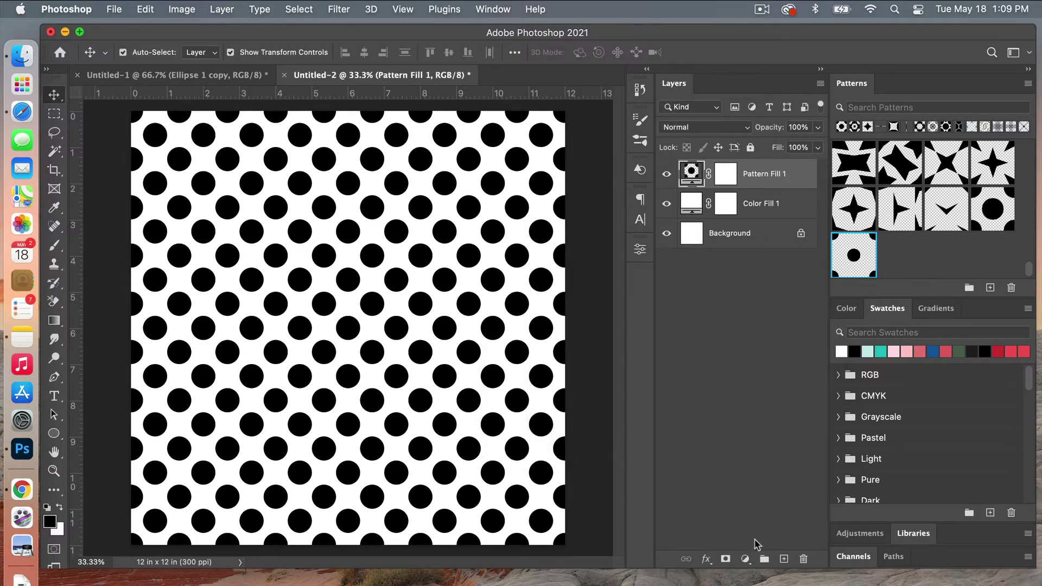
Add a second Solid Color fill layer in teal 23c0c0
{"action": "left_click", "coordinate": [744, 558]}
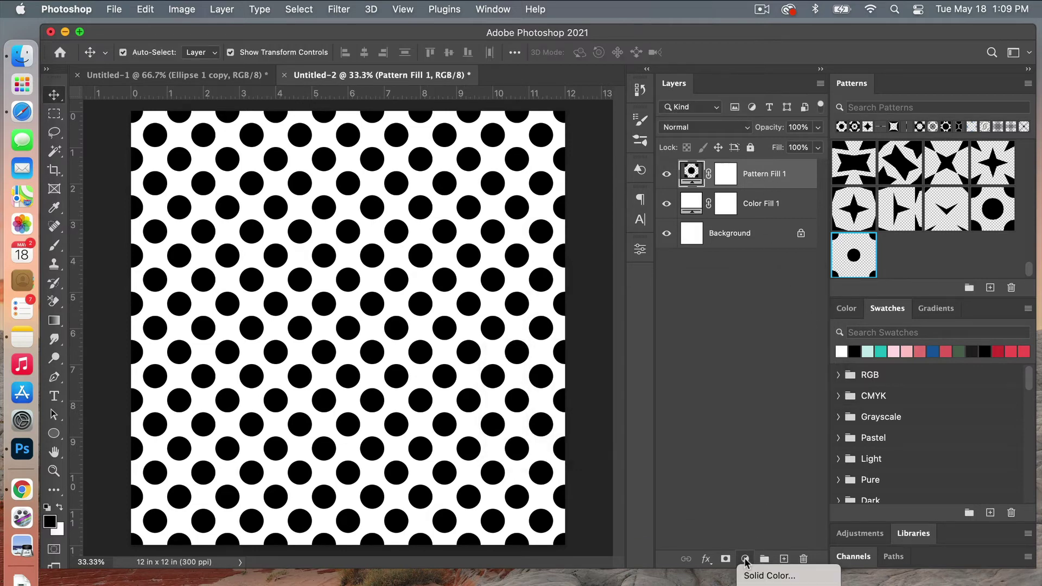
{"action": "left_click", "coordinate": [799, 578]}
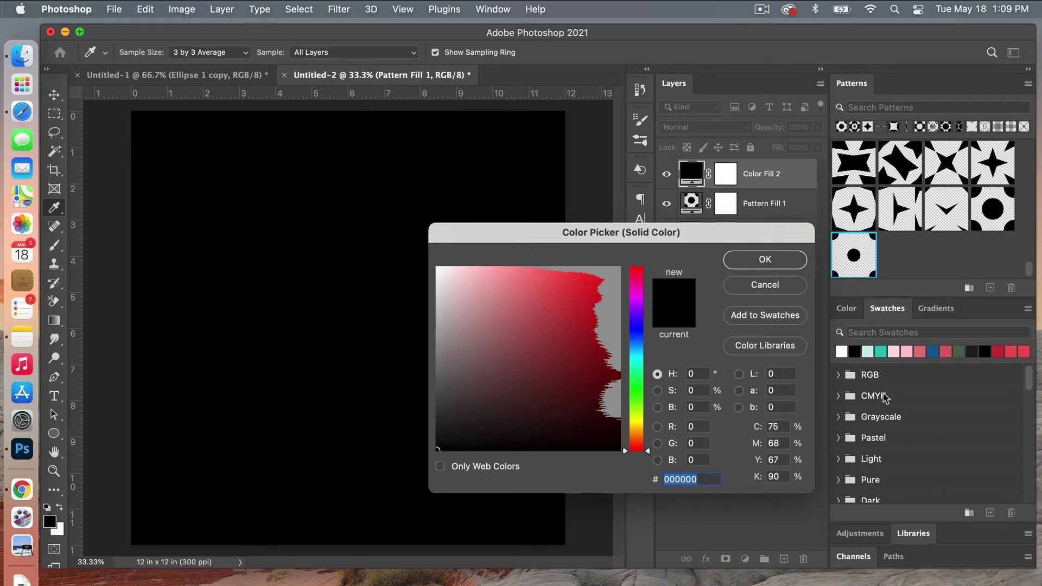
{"action": "left_click", "coordinate": [883, 351]}
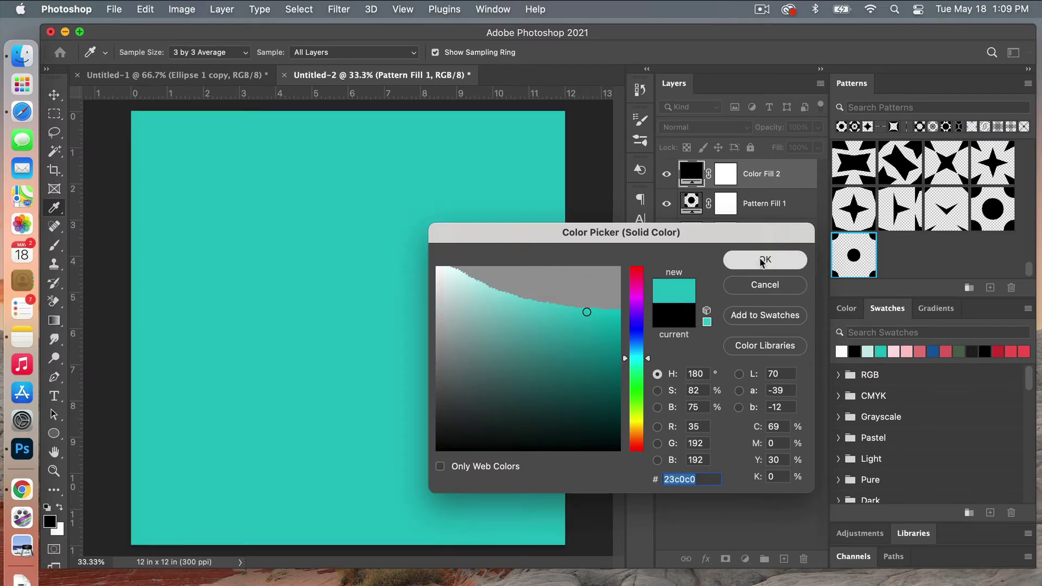
{"action": "left_click", "coordinate": [761, 260]}
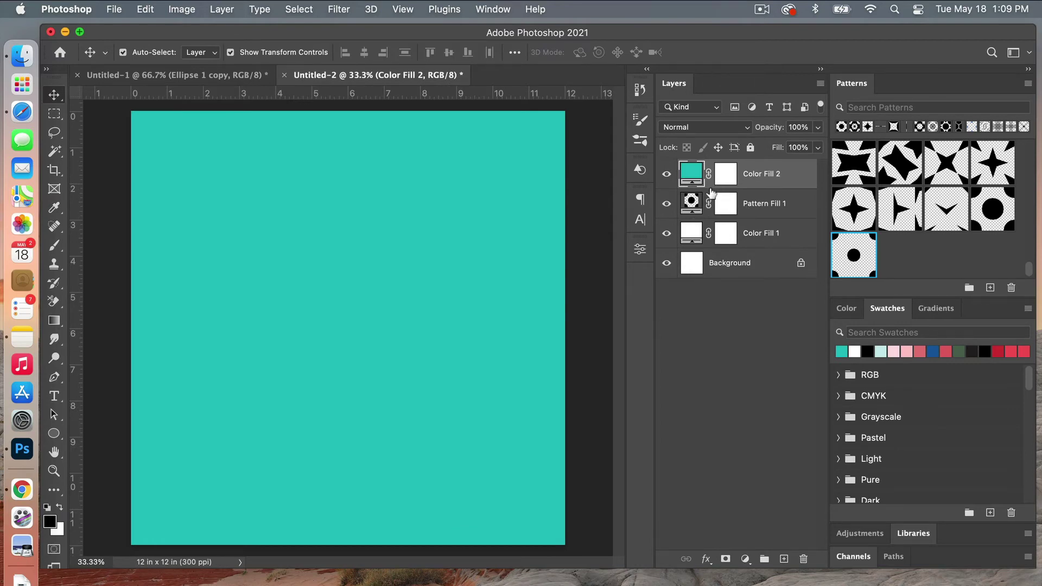
Clip the teal Color Fill 2 layer to Pattern Fill 1
{"action": "right_click", "coordinate": [778, 180]}
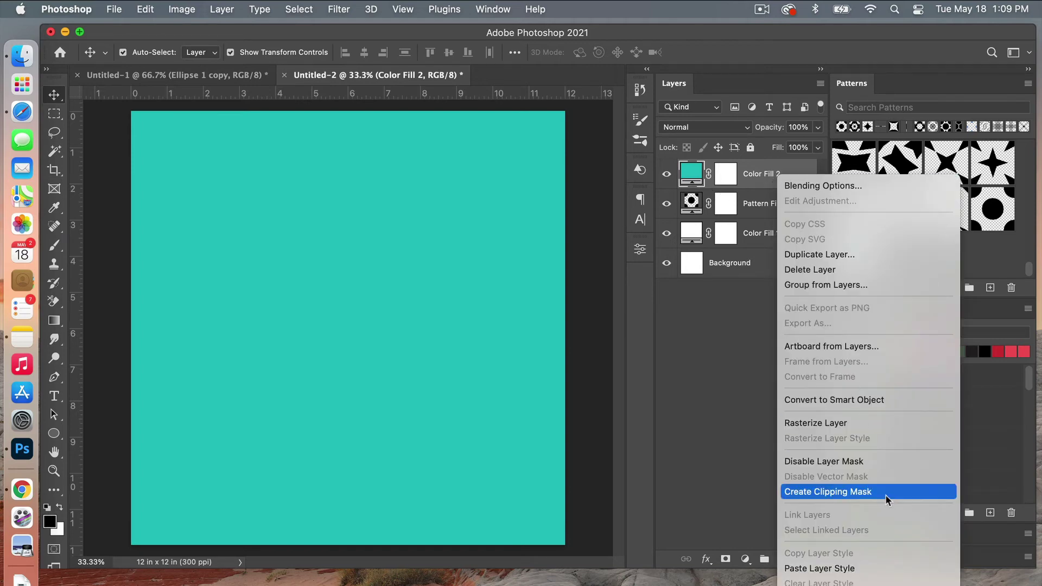
{"action": "left_click", "coordinate": [756, 182]}
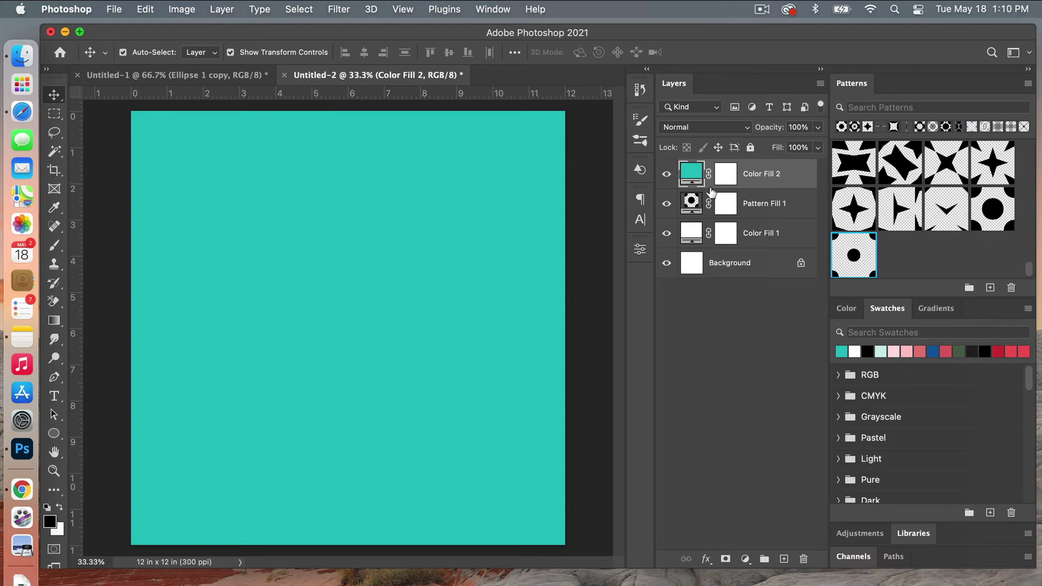
{"action": "left_click_drag", "start_coordinate": [711, 188], "coordinate": [708, 182]}
{"action": "left_click", "coordinate": [710, 184], "text": "alt"}
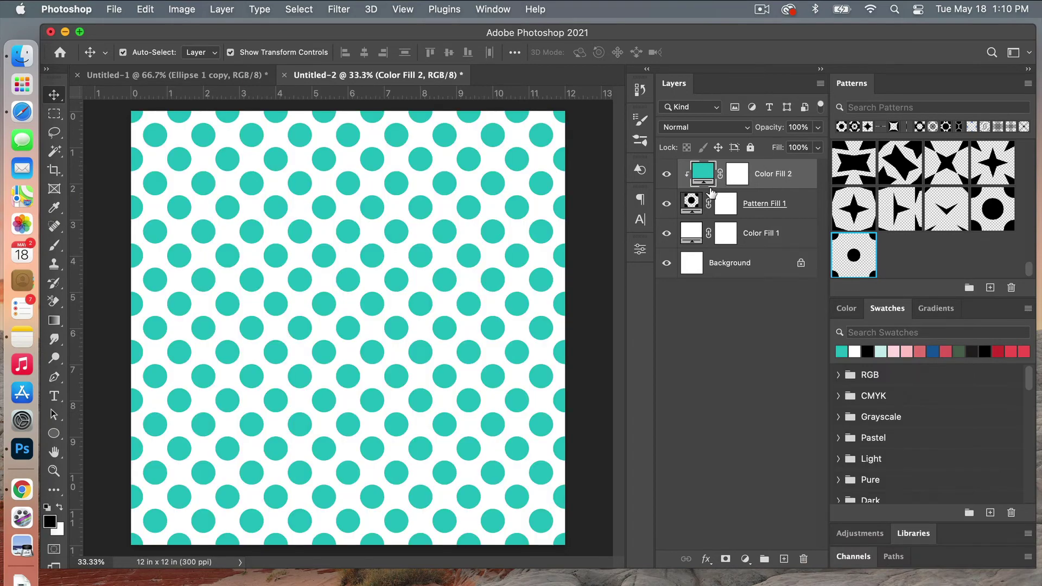
Group the three fill layers and name the group 'Large polka dots'
{"action": "left_click", "coordinate": [773, 239], "text": "shift"}
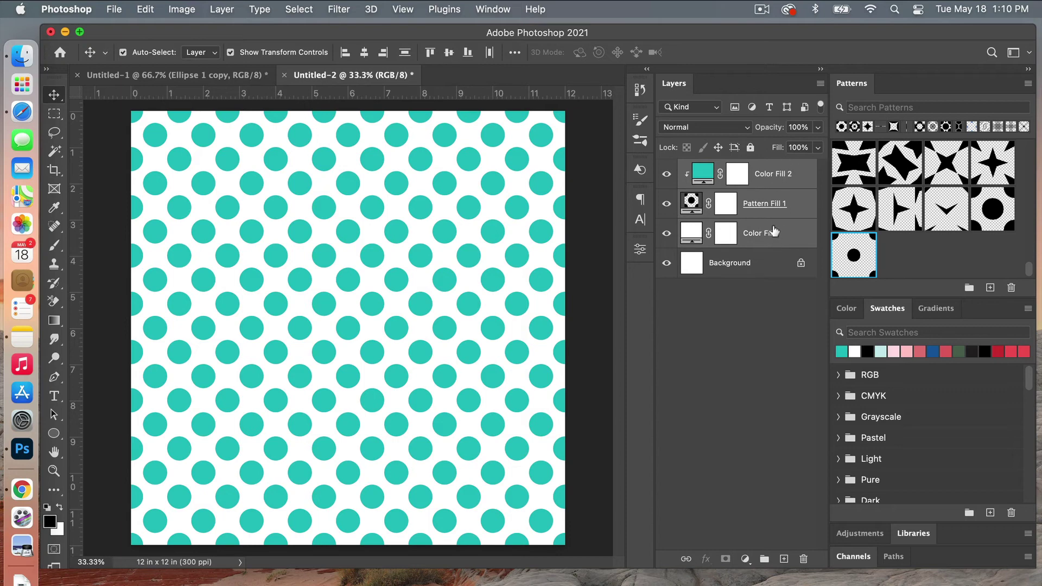
{"action": "key", "text": "super+g"}
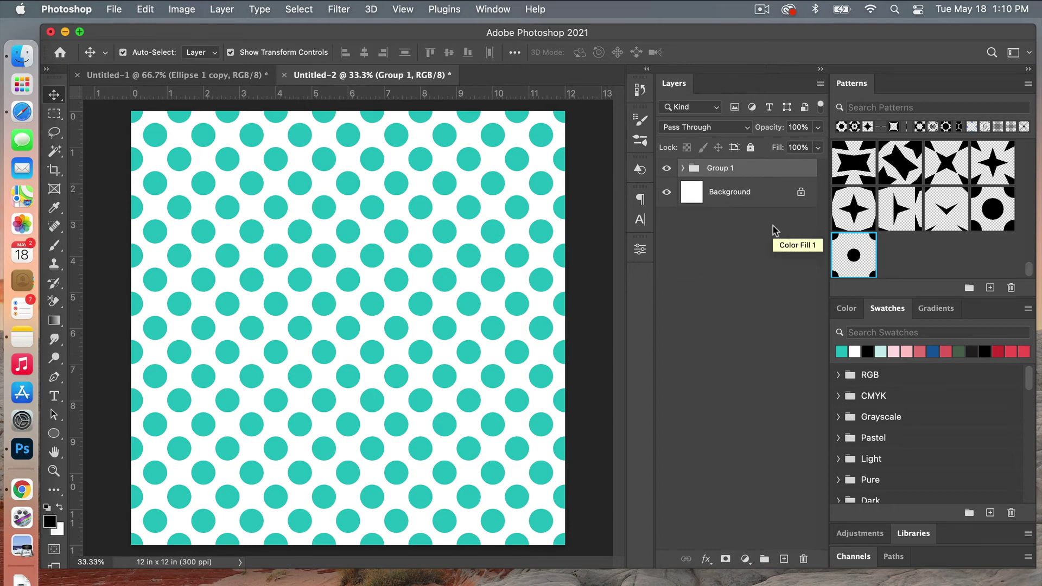
{"action": "double_click", "coordinate": [718, 168]}
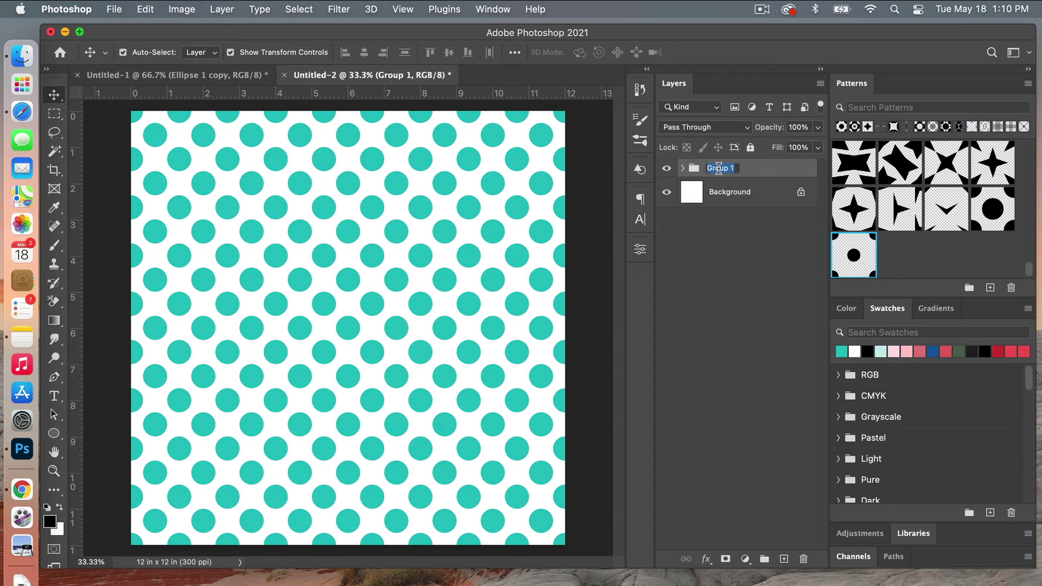
{"action": "type", "text": "Large polka dots"}
{"action": "key", "text": "Return"}
Duplicate the Large polka dots group to create a copy
{"action": "right_click", "coordinate": [742, 172]}
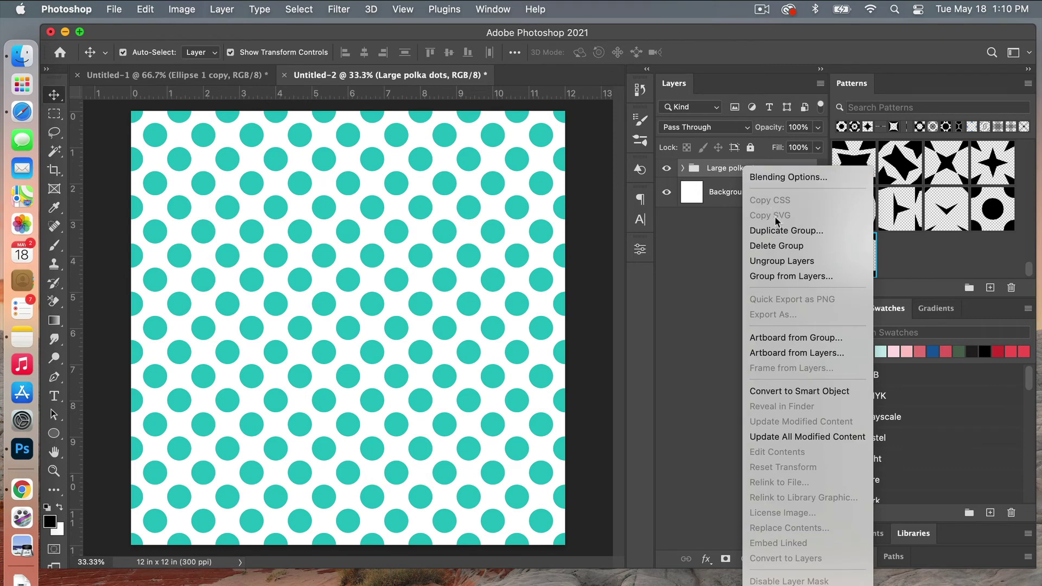
{"action": "left_click", "coordinate": [781, 230]}
{"action": "left_click", "coordinate": [671, 287]}
Switch the copied group's Pattern Fill to the small-dot pattern
{"action": "left_click", "coordinate": [683, 168]}
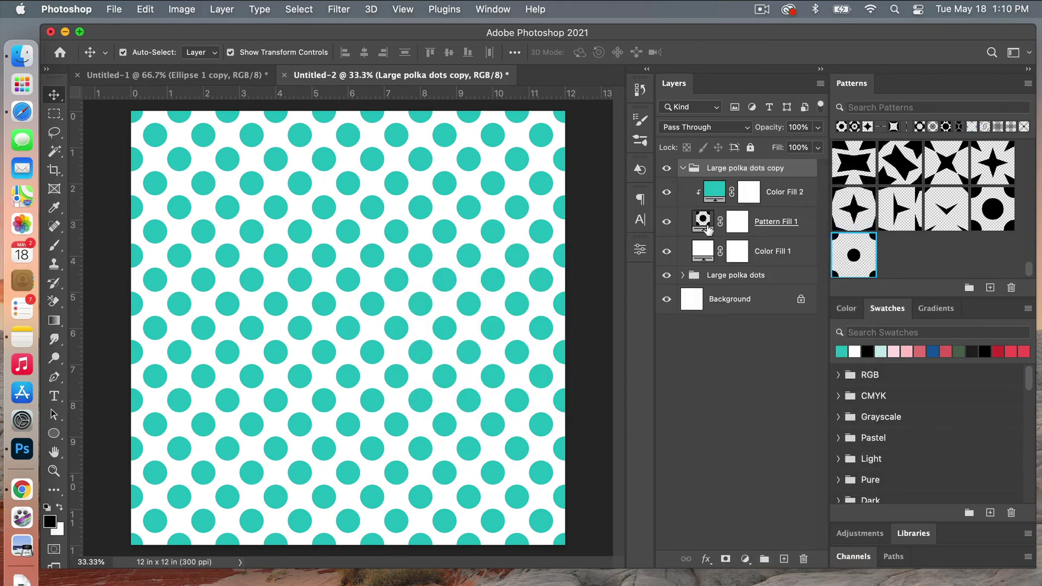
{"action": "double_click", "coordinate": [702, 220]}
{"action": "left_click", "coordinate": [606, 325]}
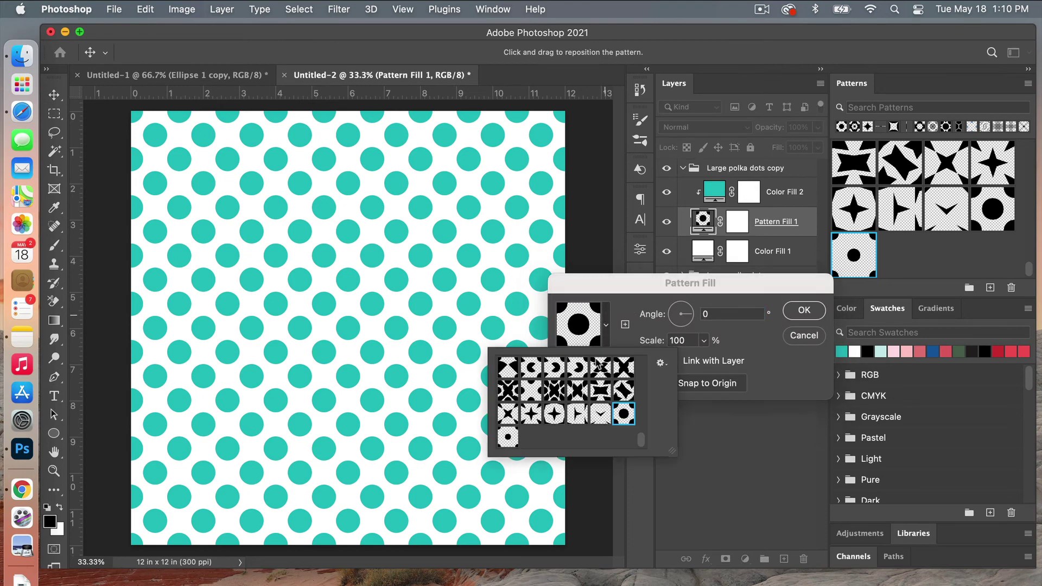
{"action": "left_click", "coordinate": [508, 437]}
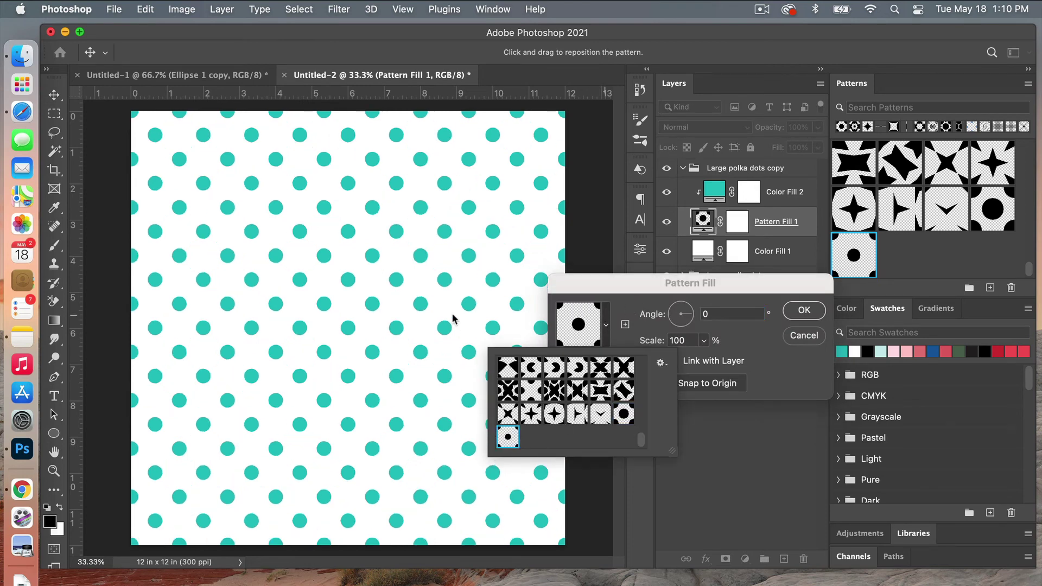
{"action": "left_click", "coordinate": [786, 321]}
{"action": "left_click", "coordinate": [798, 312]}
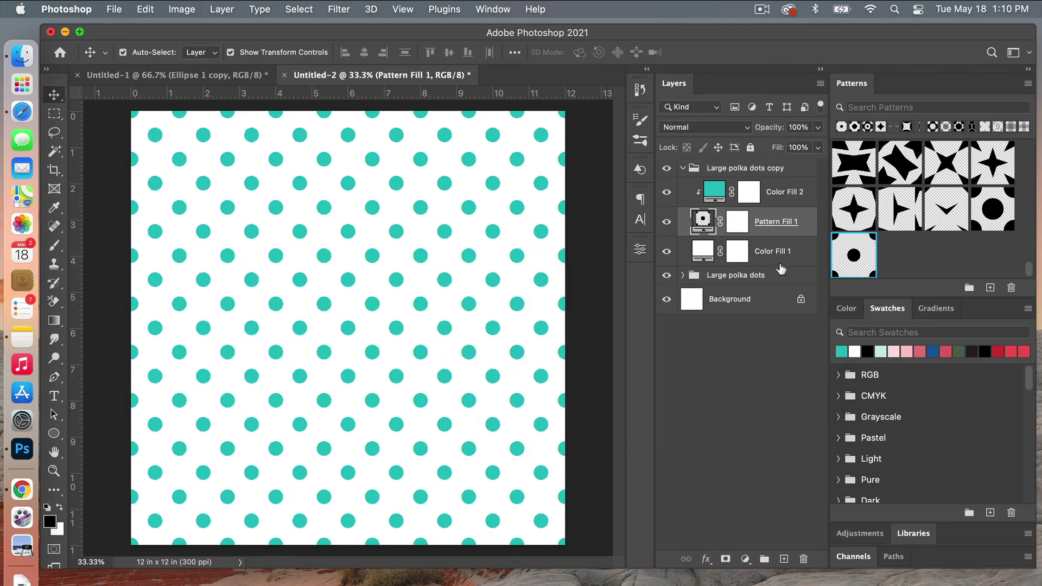
Rename the copied group 'small polka dots' and toggle its visibility off and on
{"action": "double_click", "coordinate": [755, 168]}
{"action": "type", "text": "small polka dots"}
{"action": "key", "text": "Return"}
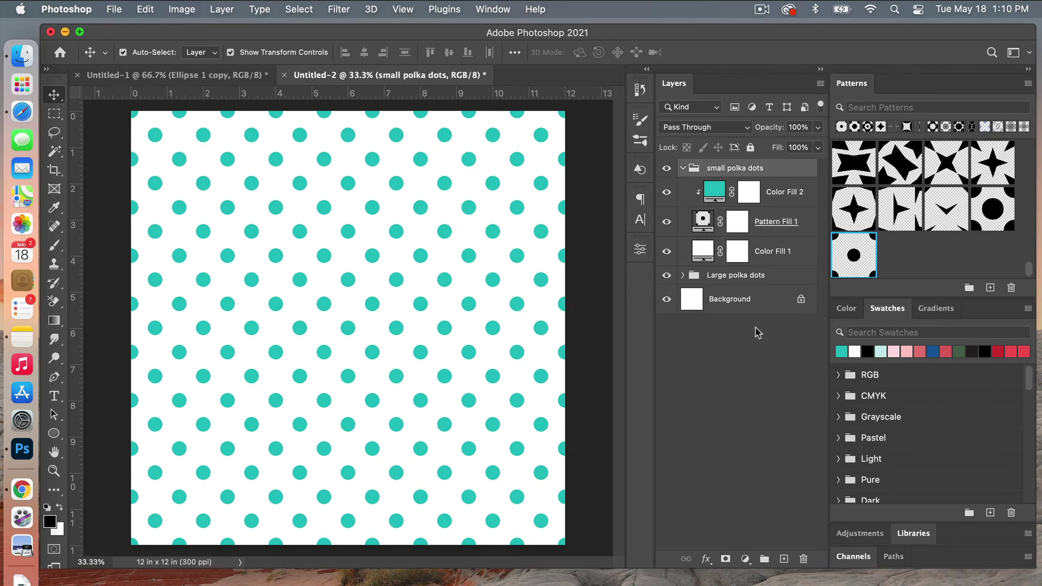
{"action": "left_click", "coordinate": [683, 168]}
{"action": "left_click", "coordinate": [666, 169]}
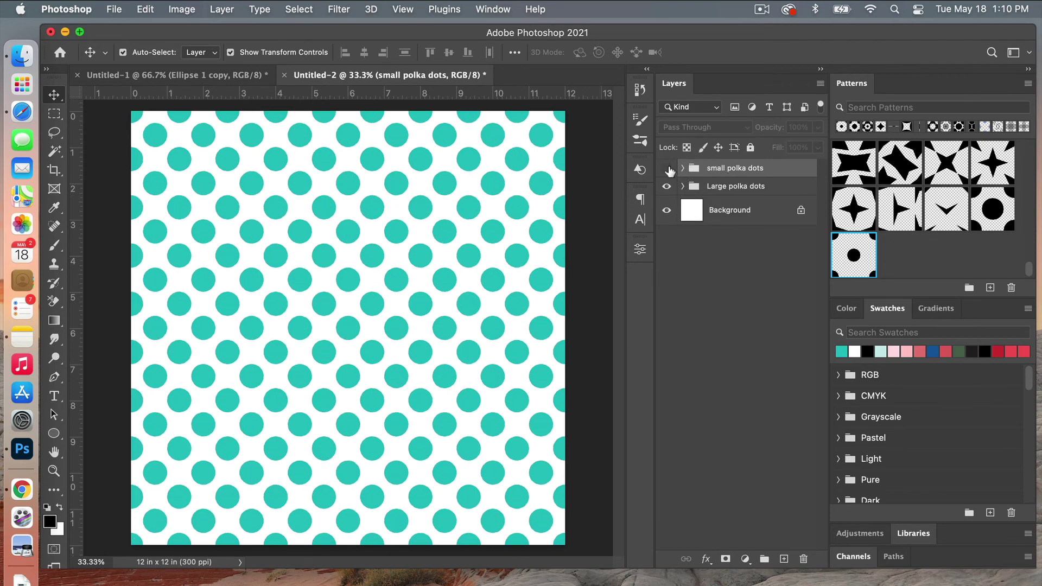
{"action": "left_click", "coordinate": [667, 169]}
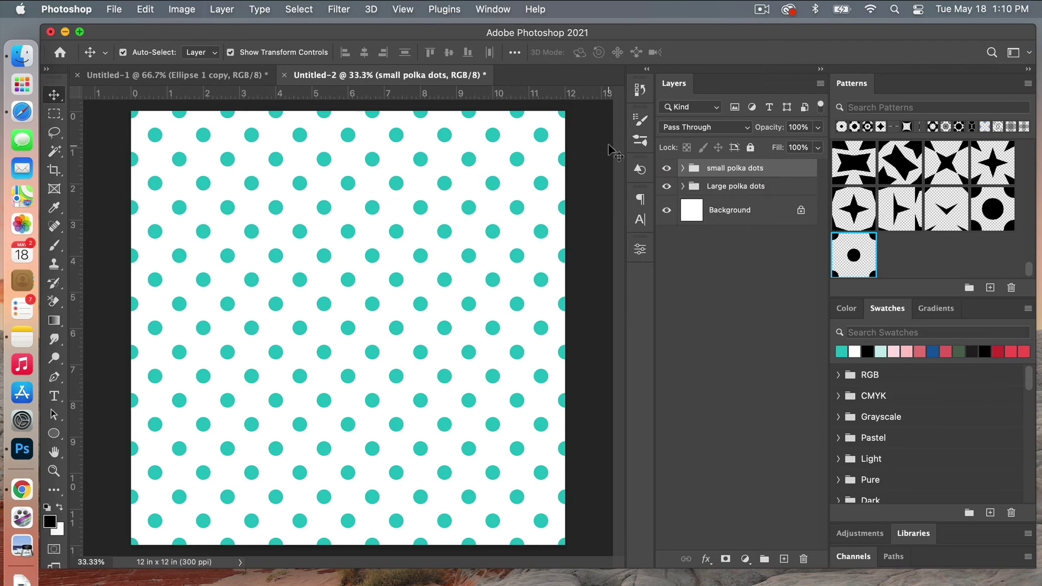
Save As polka-dots.jpg in JPEG format, bringing up the JPEG Options dialog
{"action": "left_click", "coordinate": [114, 9]}
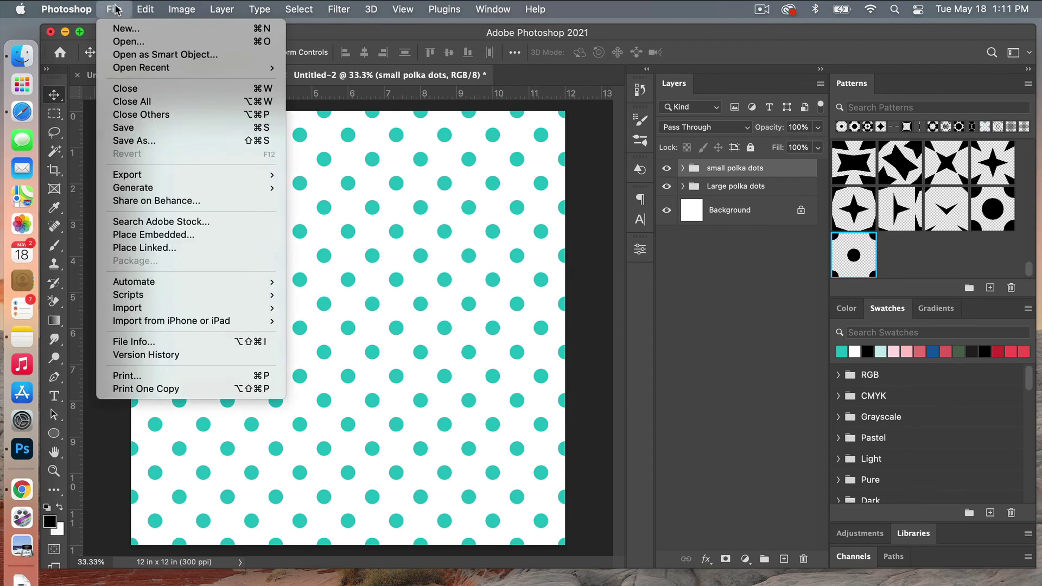
{"action": "left_click", "coordinate": [138, 141]}
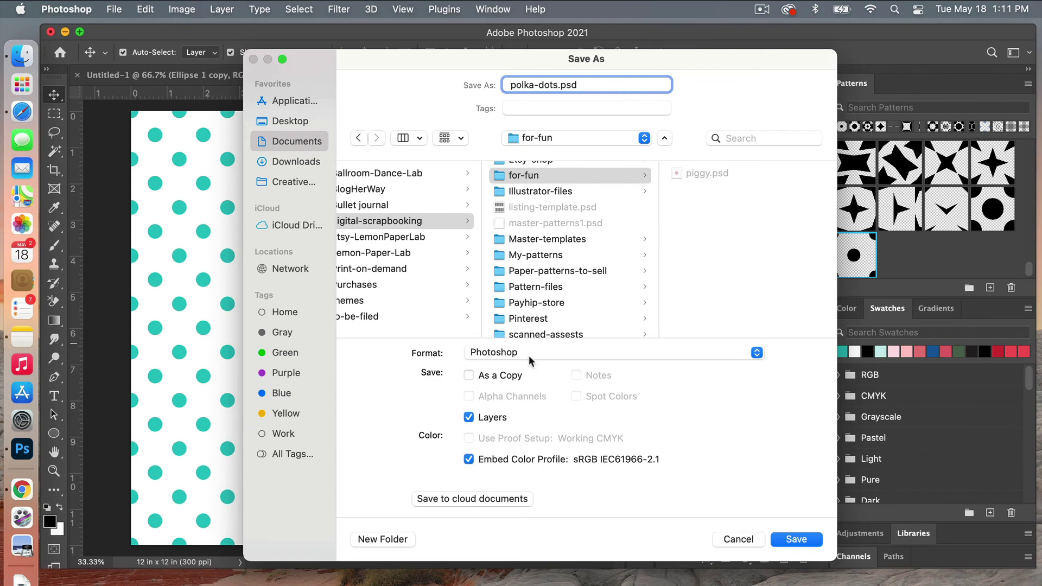
{"action": "left_click", "coordinate": [625, 358]}
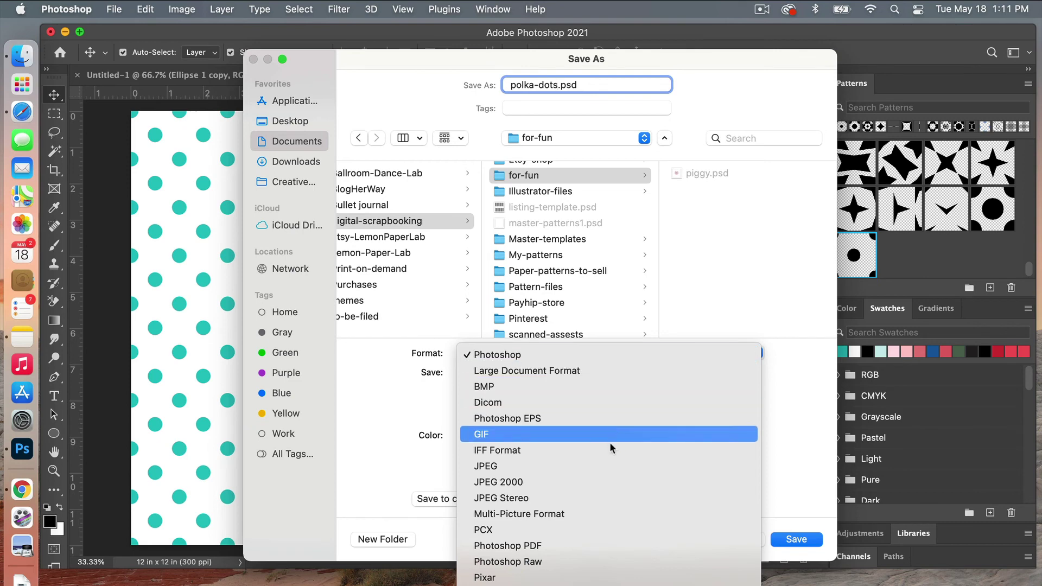
{"action": "left_click", "coordinate": [609, 466]}
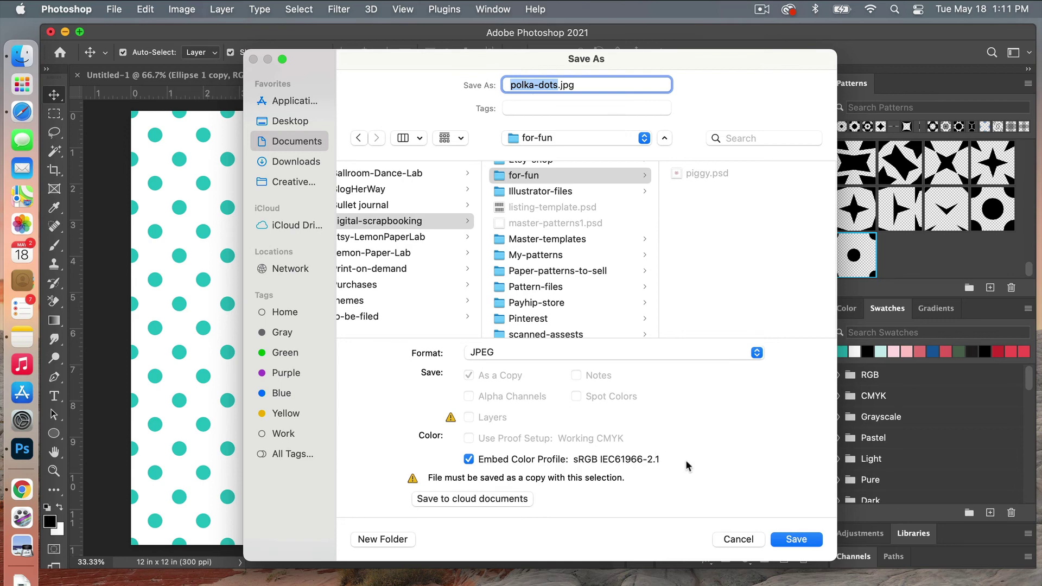
{"action": "left_click", "coordinate": [800, 540]}
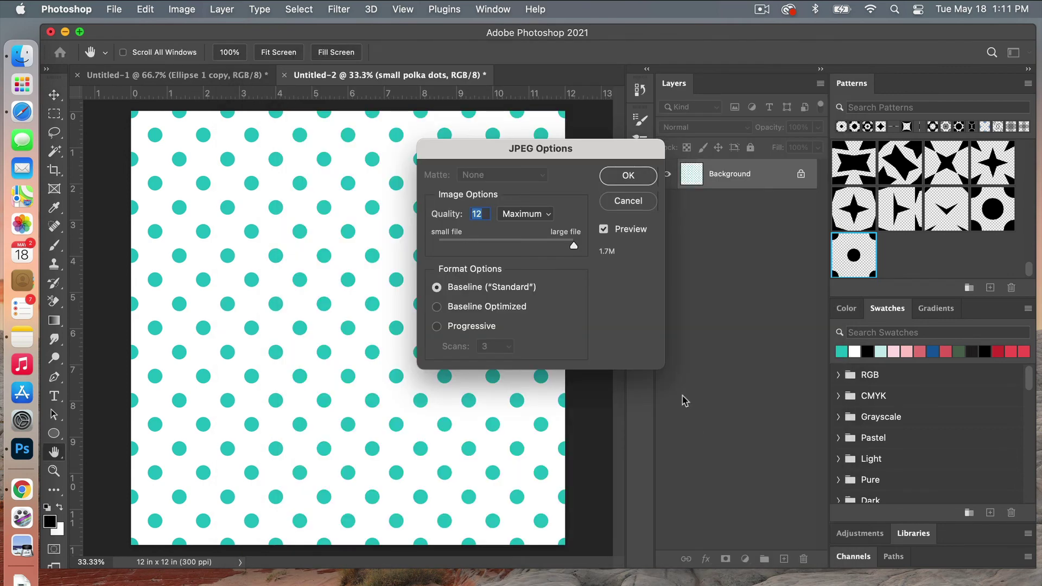